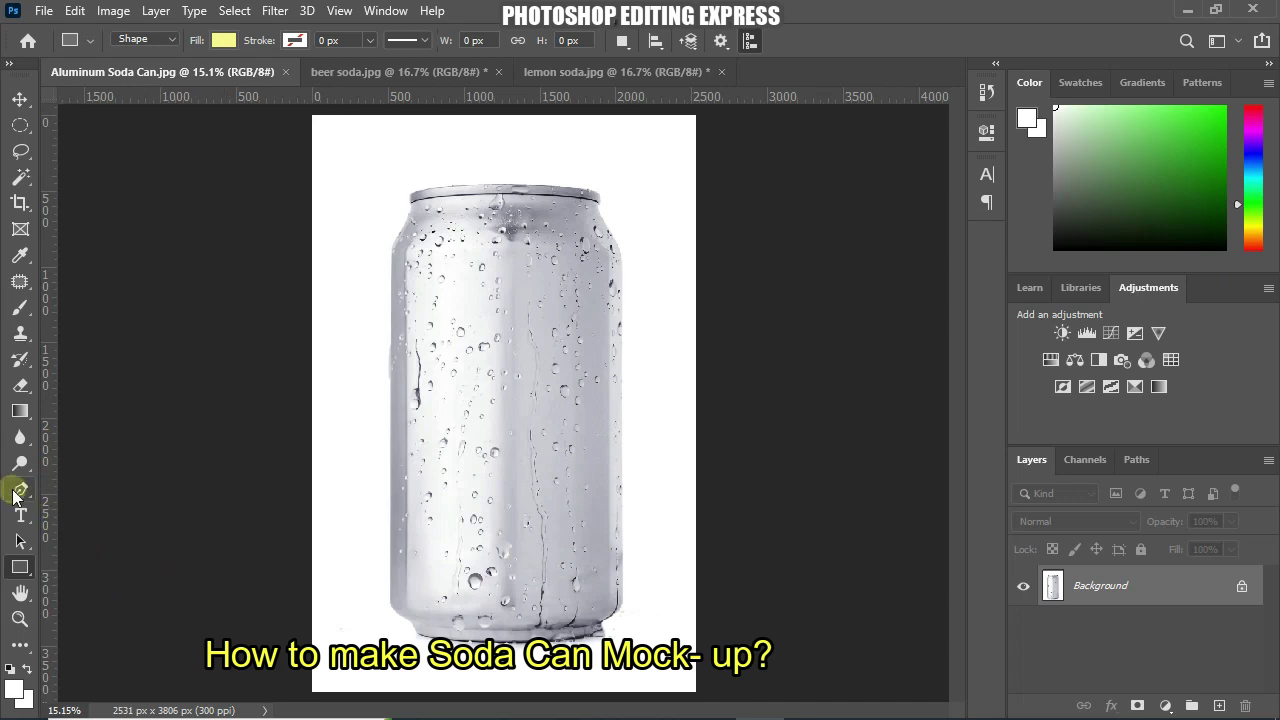
# - Select the Pen Tool in Path mode to outline the soda can
pyautogui.click(18, 491)
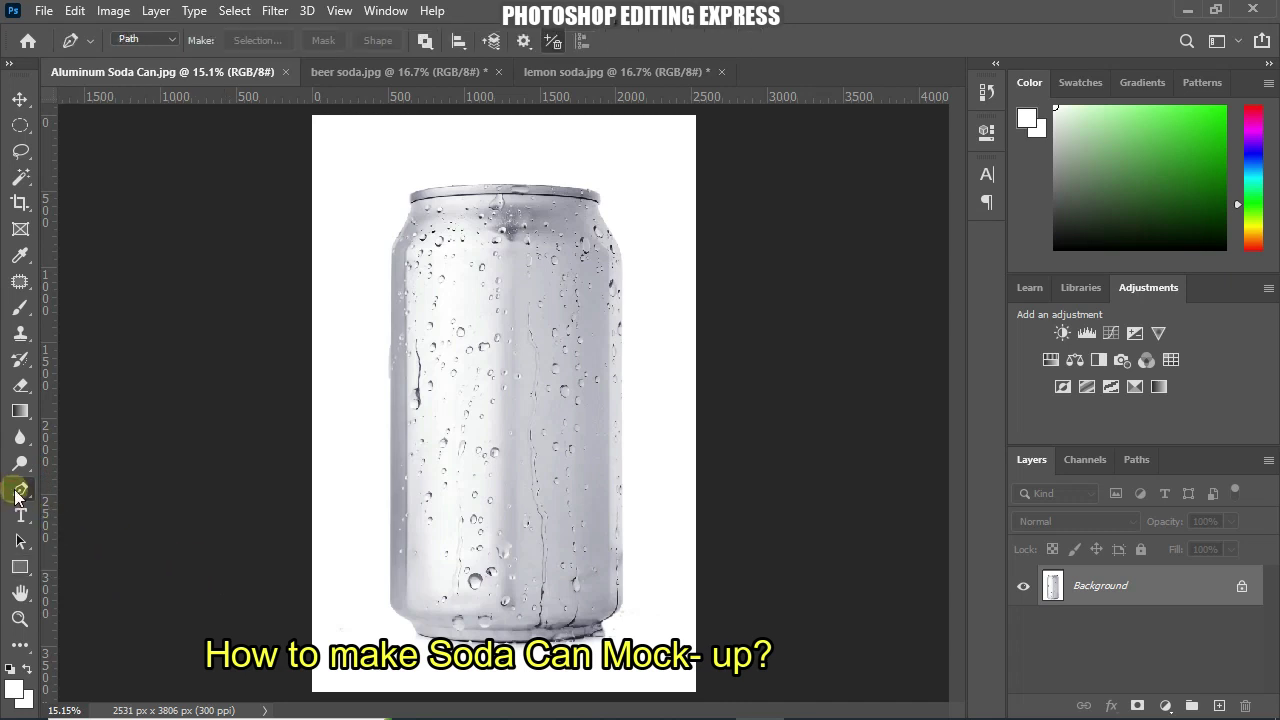
# - Zoom in and place pen anchors along the can's top edge and bottom corner
pyautogui.scroll(2, 426, 140)
pyautogui.scroll(2, 434, 240)
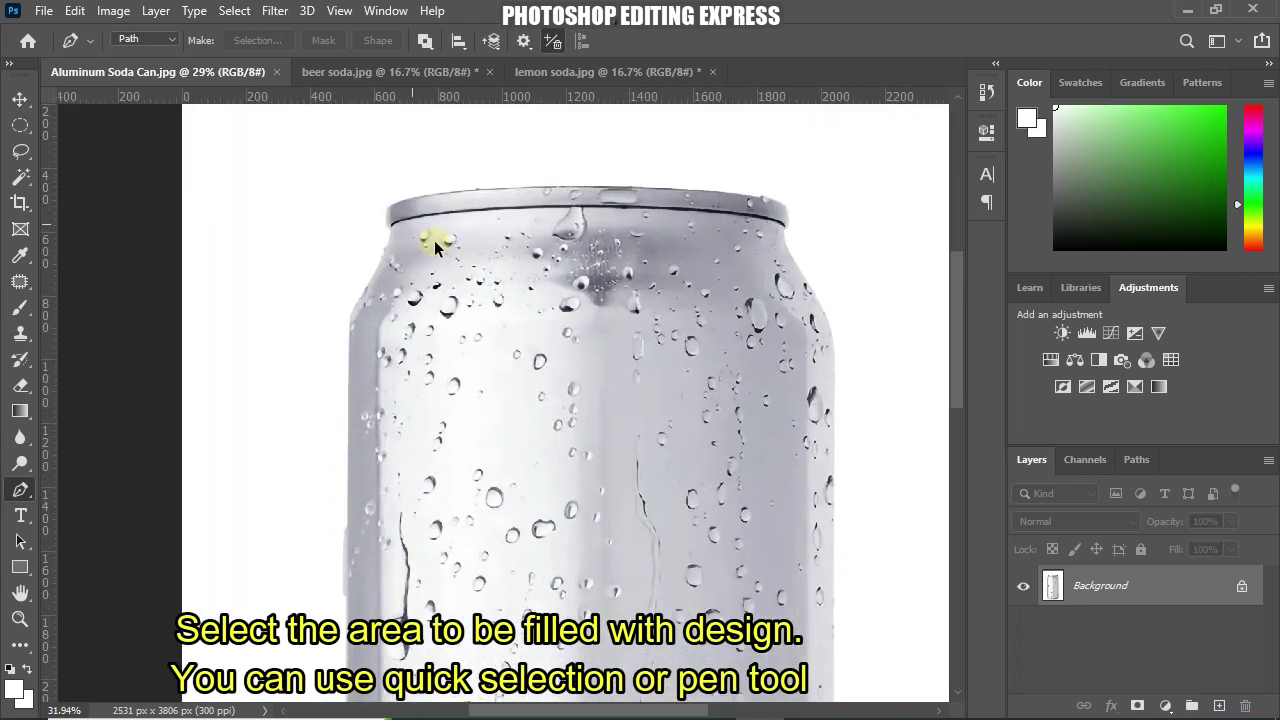
pyautogui.scroll(2, 434, 240)
pyautogui.scroll(2, 434, 240)
pyautogui.scroll(2, 434, 240)
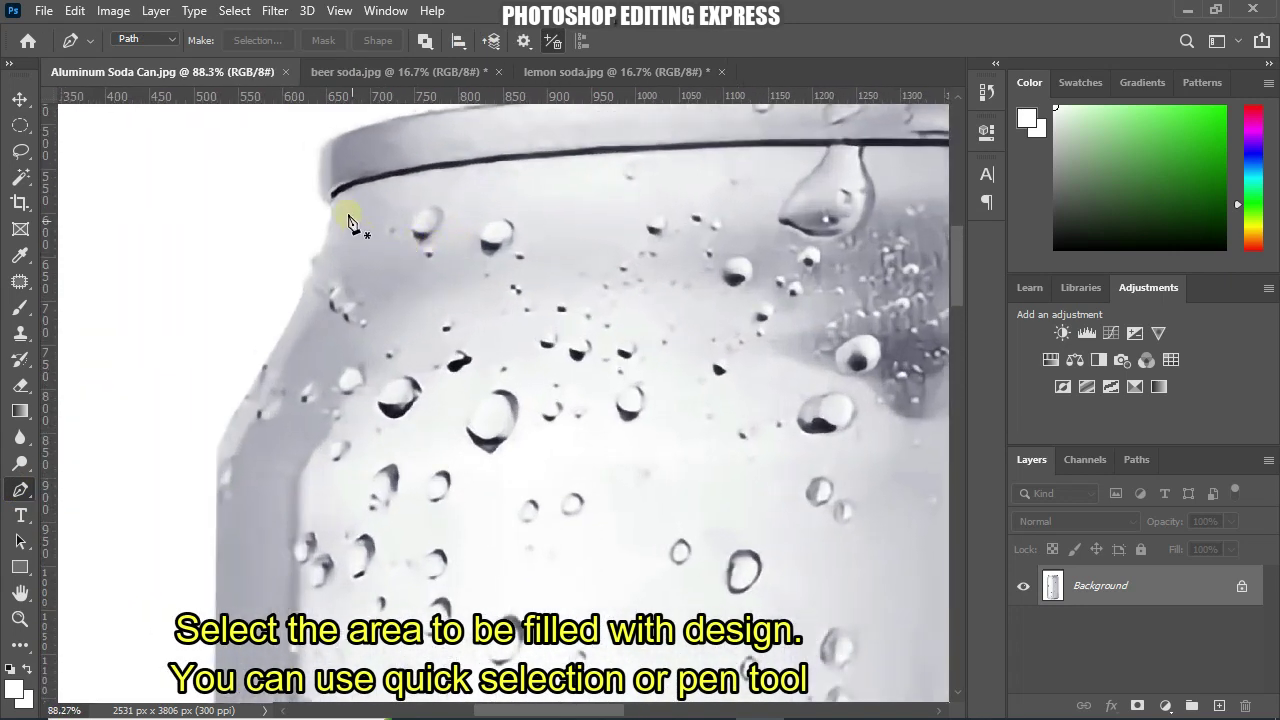
pyautogui.scroll(-1, 337, 213)
pyautogui.scroll(-1, 780, 171)
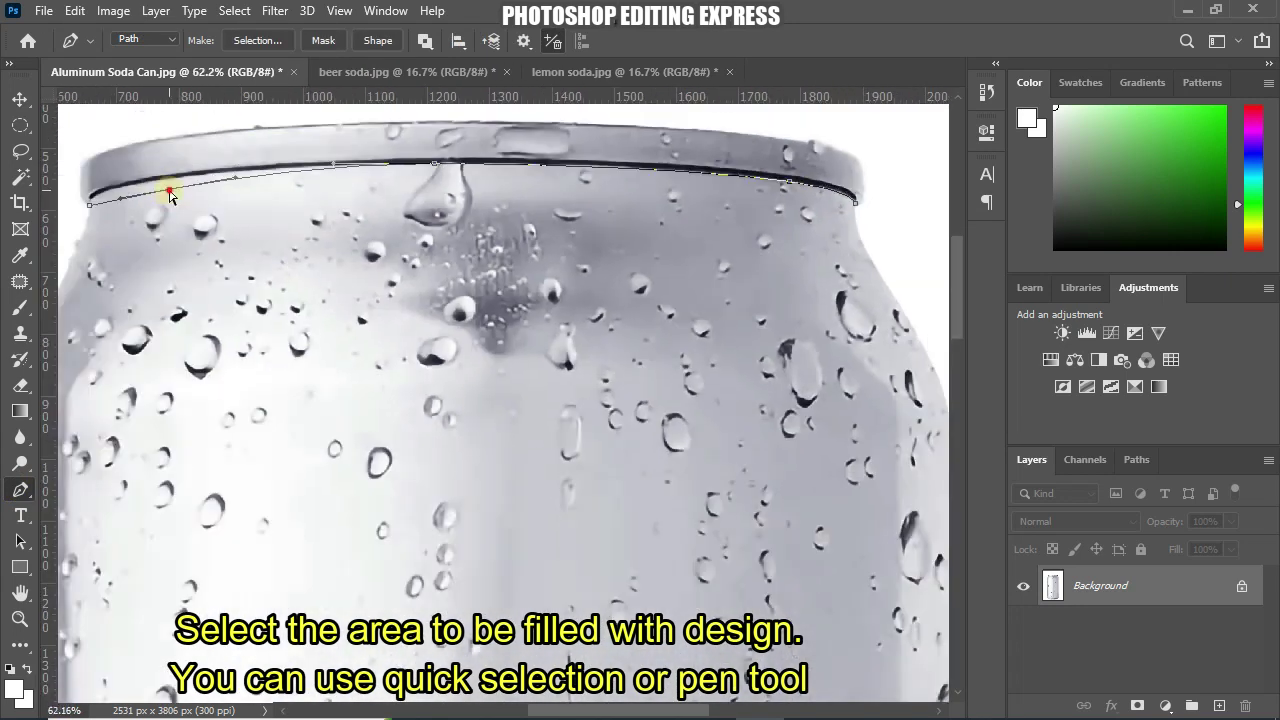
pyautogui.scroll(3, 680, 441)
pyautogui.click(680, 441)
pyautogui.scroll(-1, 594, 334)
pyautogui.scroll(-1, 663, 420)
pyautogui.scroll(2, 663, 523)
pyautogui.moveTo(685, 503); pyautogui.dragTo(652, 565)
# - Continue the pen path with anchors along the can's bottom edge
pyautogui.scroll(2, 652, 565)
pyautogui.scroll(-2, 652, 565)
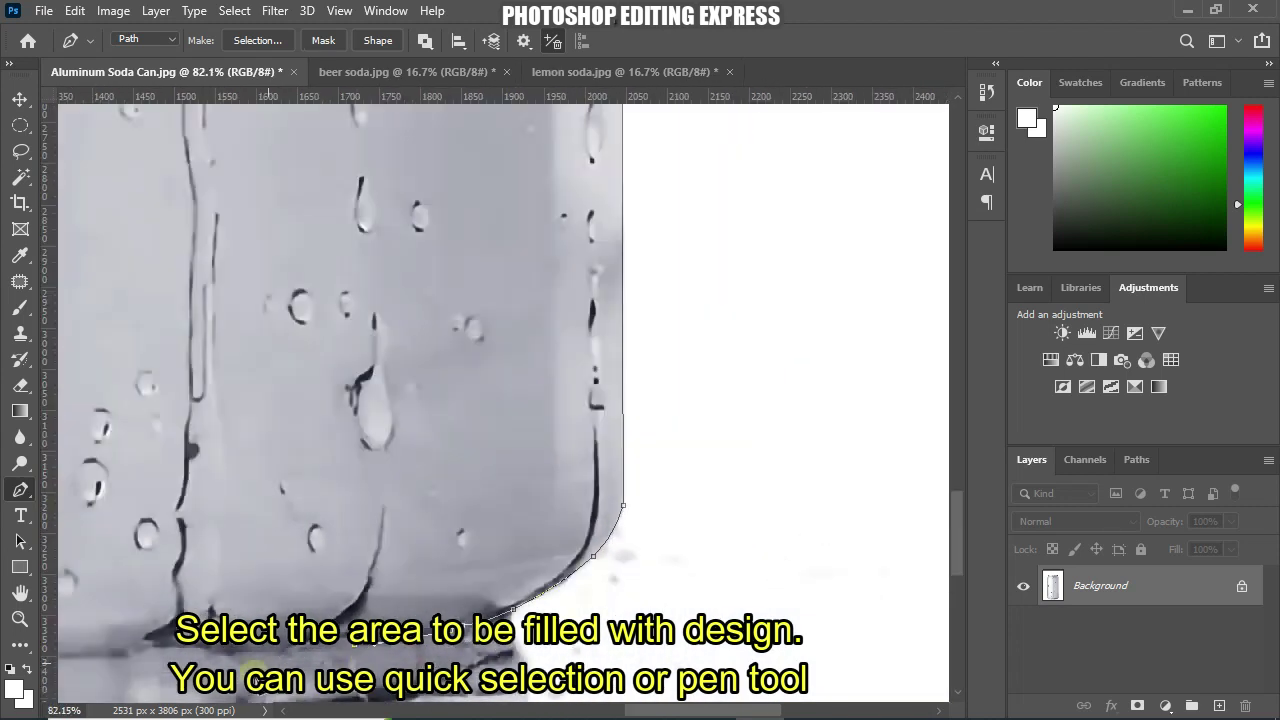
pyautogui.hscroll(-5, 760, 635)
pyautogui.click(760, 633)
pyautogui.click(594, 628)
pyautogui.scroll(-2, 528, 646)
pyautogui.click(266, 623)
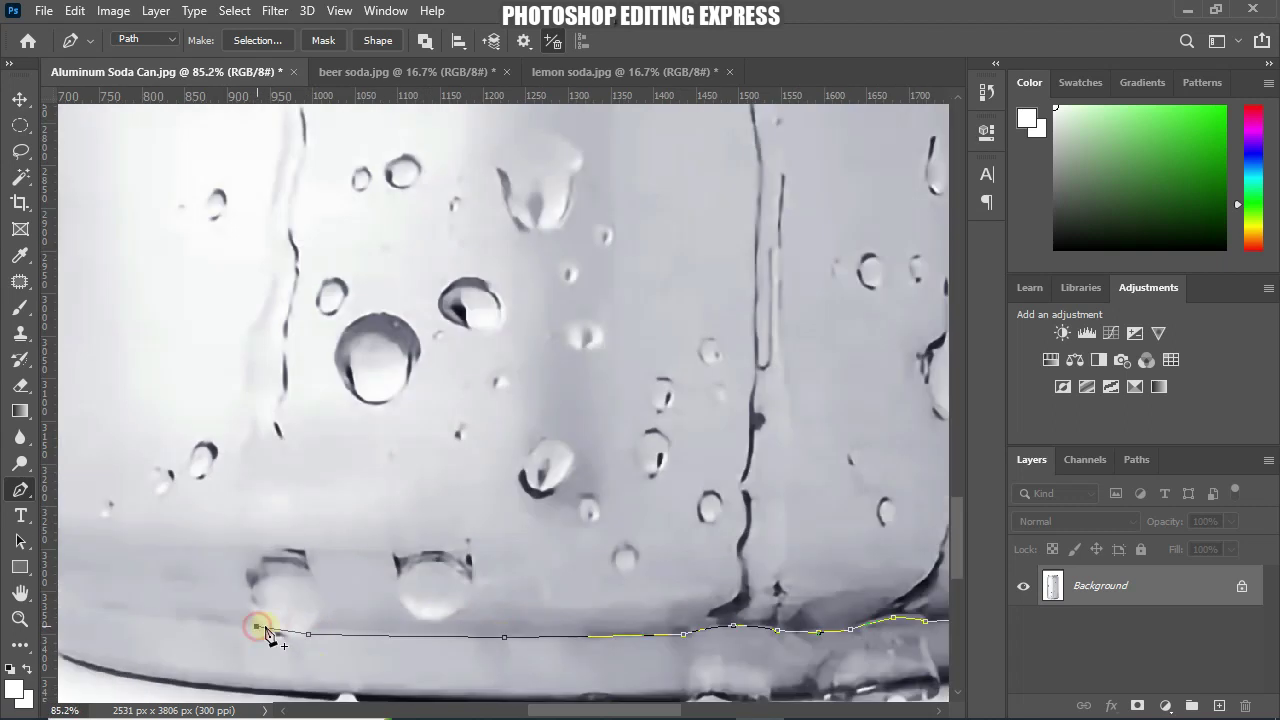
pyautogui.click(192, 609)
# - Trace the path up the can's left side toward the shoulder
pyautogui.scroll(2, 117, 477)
pyautogui.click(240, 580)
pyautogui.scroll(-3, 266, 571)
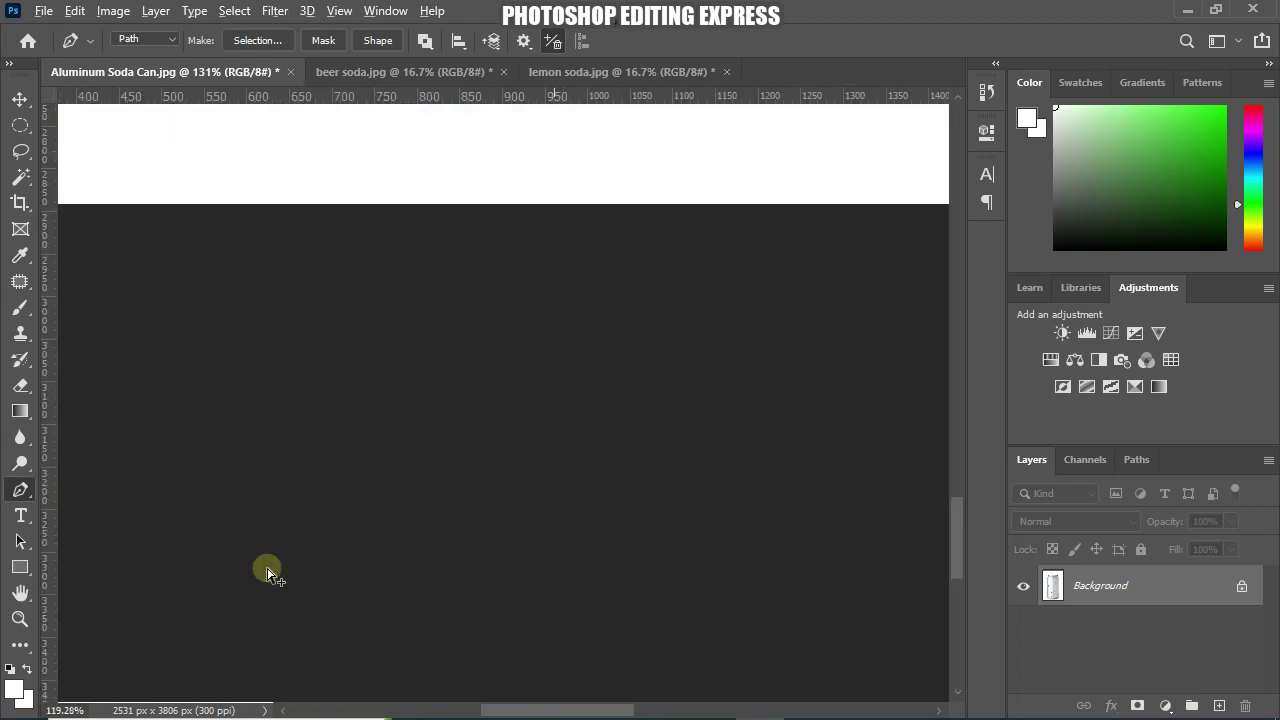
pyautogui.scroll(5, 220, 178)
pyautogui.scroll(-1, 220, 178)
pyautogui.scroll(4, 194, 423)
pyautogui.click(180, 405)
pyautogui.click(236, 316)
pyautogui.click(265, 258)
pyautogui.click(276, 222)
# - Close the can outline and turn it into a selection with 0-pixel feather
pyautogui.click(304, 142)
pyautogui.click(257, 40)
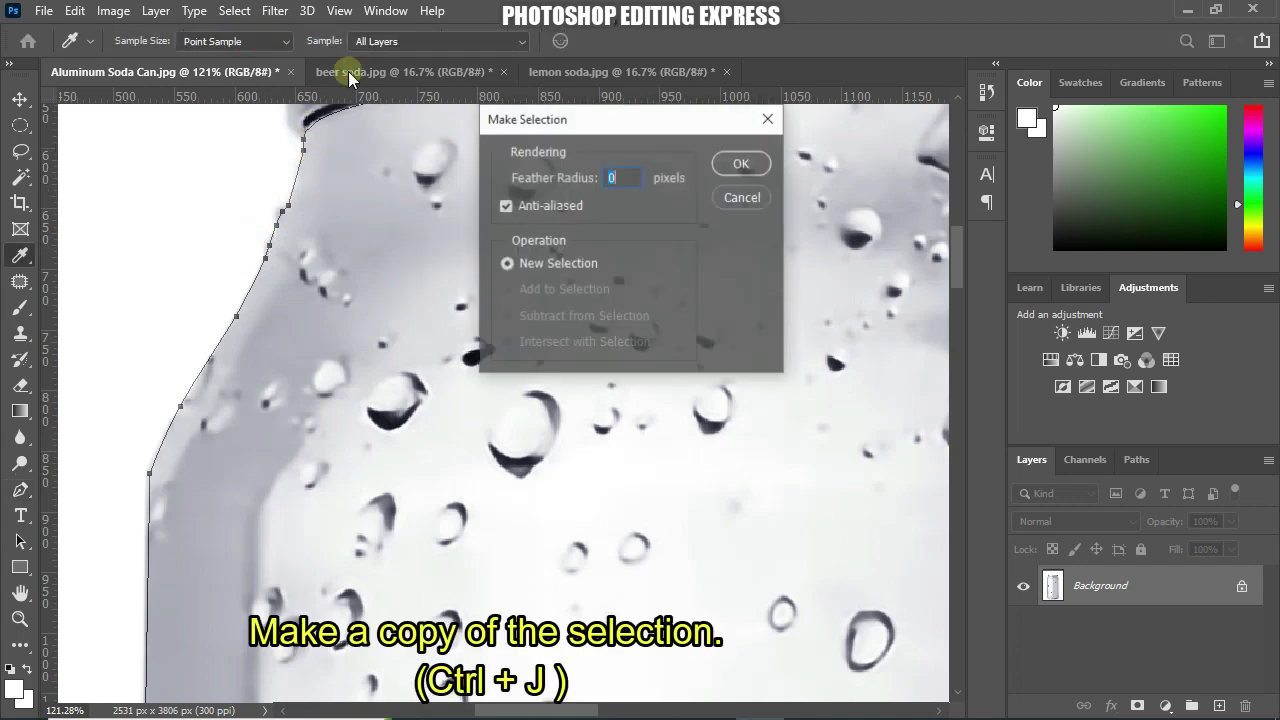
pyautogui.click(739, 163)
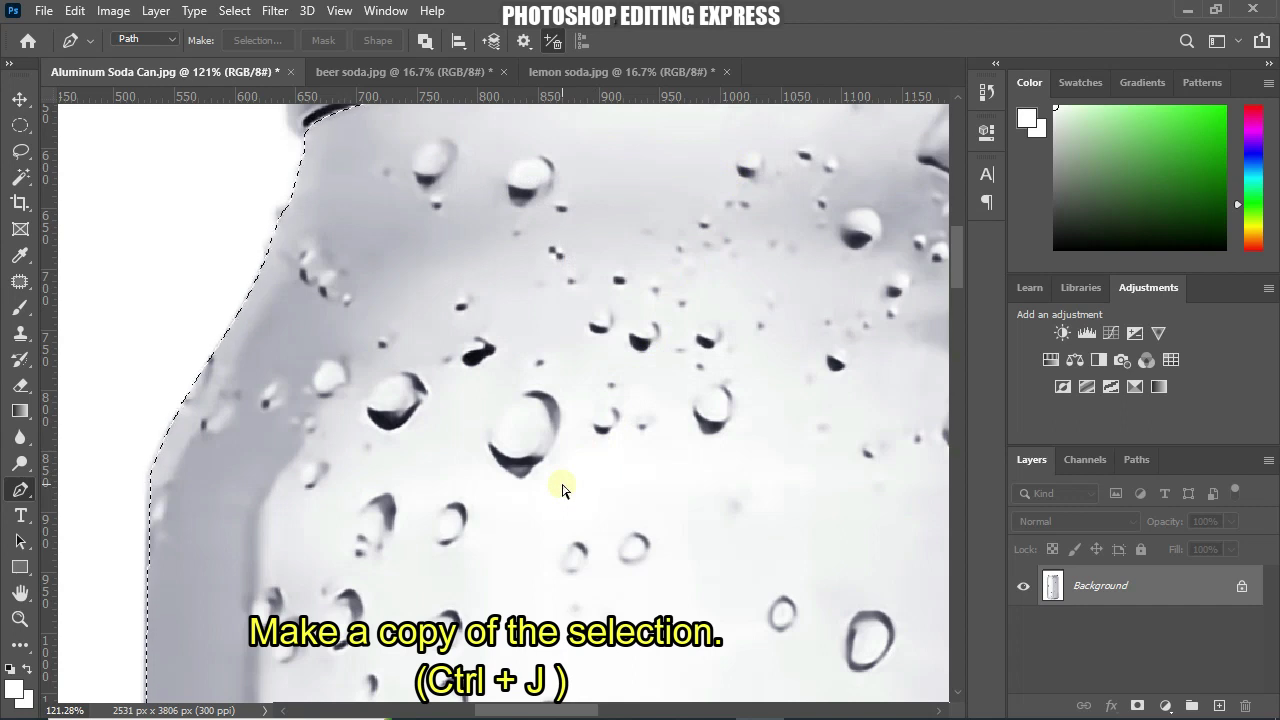
# - Copy the selected can body to a new Layer 1 and zoom out to view the whole can
pyautogui.hotkey('ctrl', 'j')
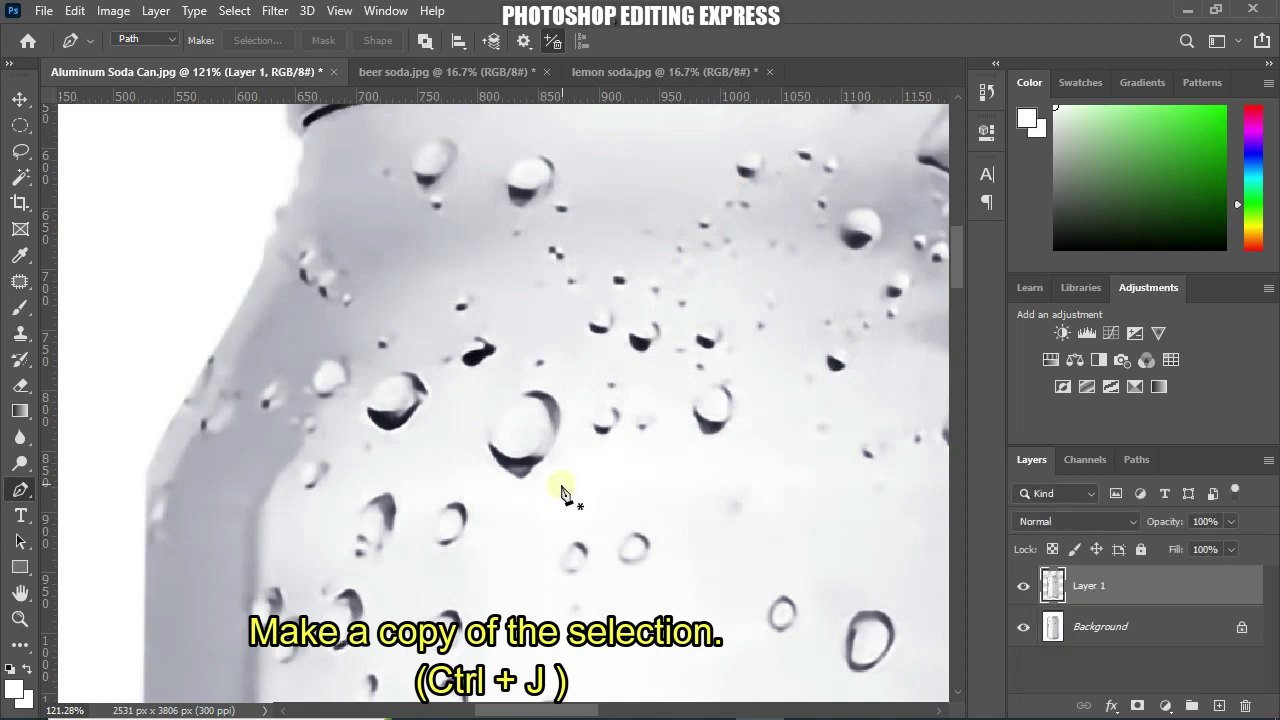
pyautogui.scroll(-3, 380, 373)
pyautogui.scroll(-2, 379, 366)
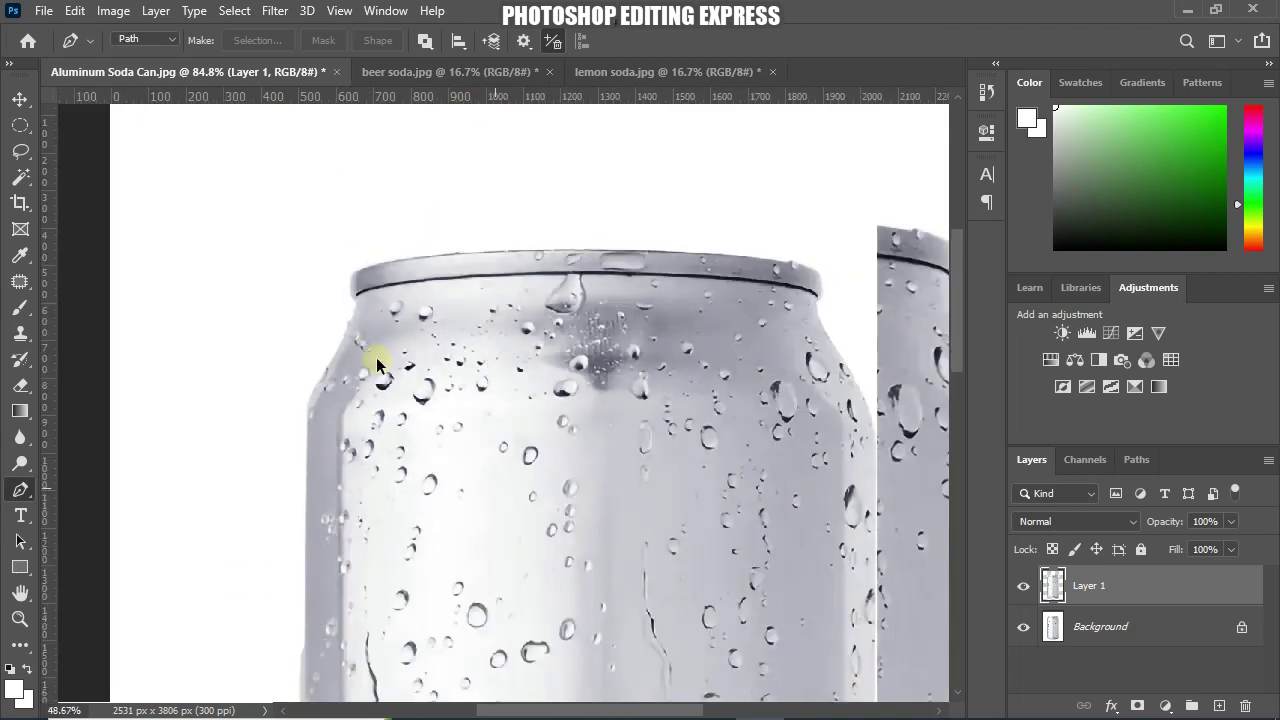
pyautogui.scroll(-2, 377, 360)
pyautogui.scroll(-2, 375, 353)
pyautogui.scroll(-1, 375, 353)
pyautogui.scroll(-1, 375, 353)
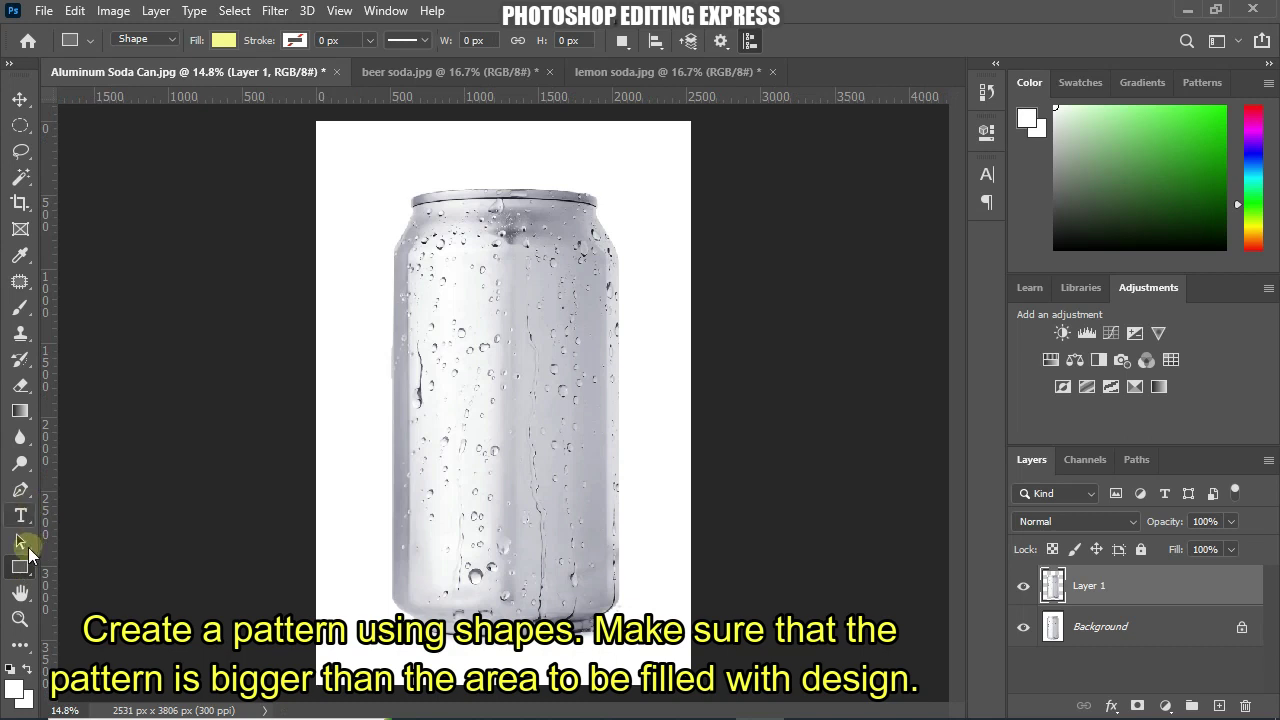
pyautogui.rightClick(40, 569)
# - Draw a yellow rectangle over the whole can and convert Rectangle 1 to a smart object
pyautogui.click(90, 567)
pyautogui.moveTo(390, 173); pyautogui.dragTo(623, 642)
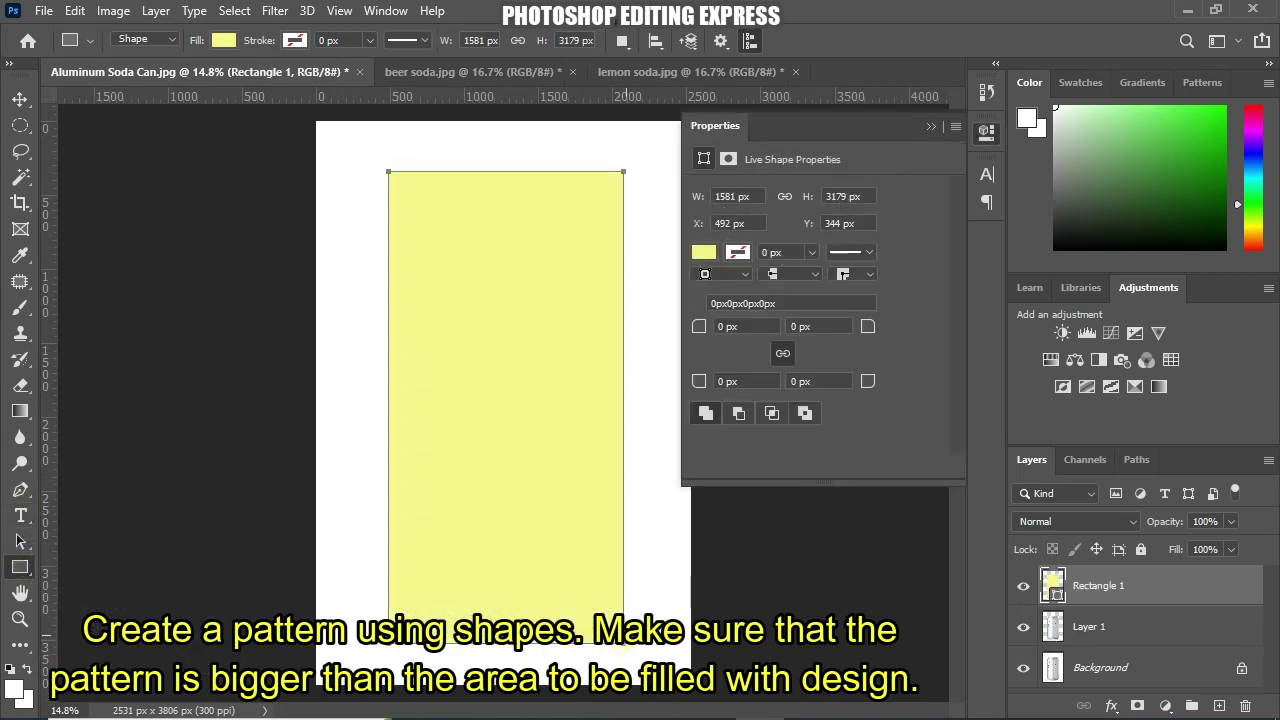
pyautogui.click(929, 128)
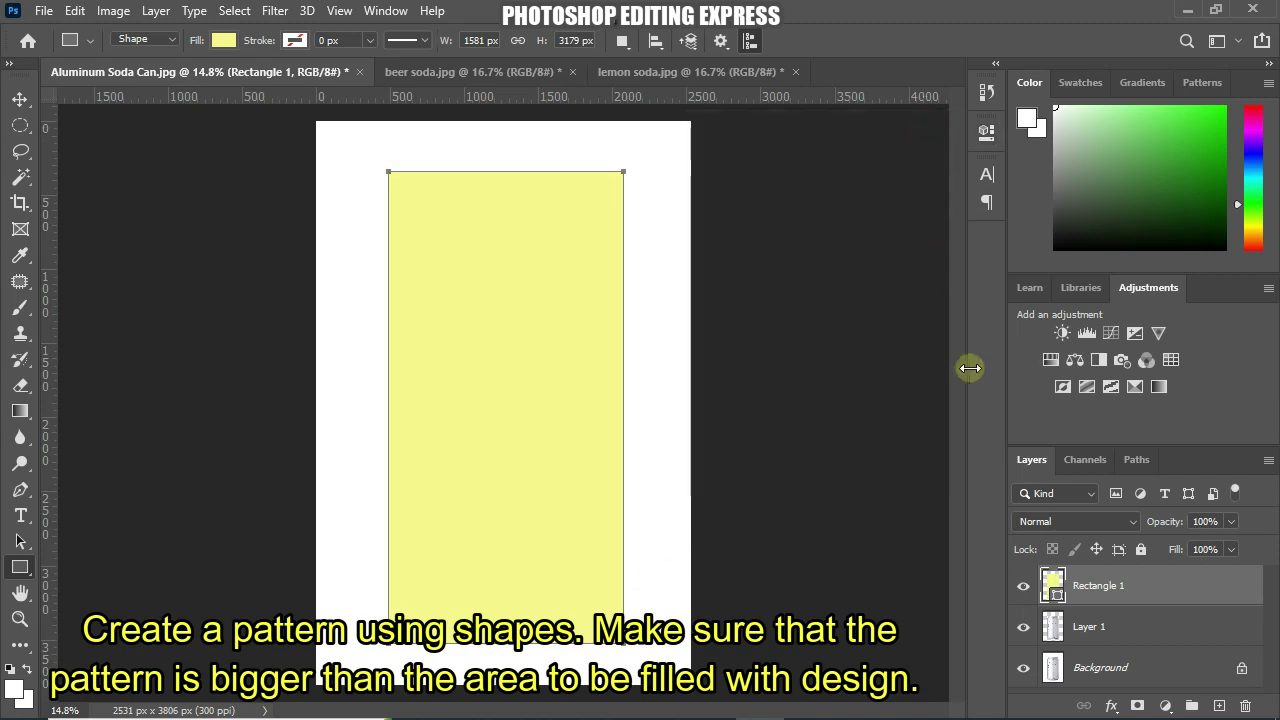
pyautogui.rightClick(1106, 594)
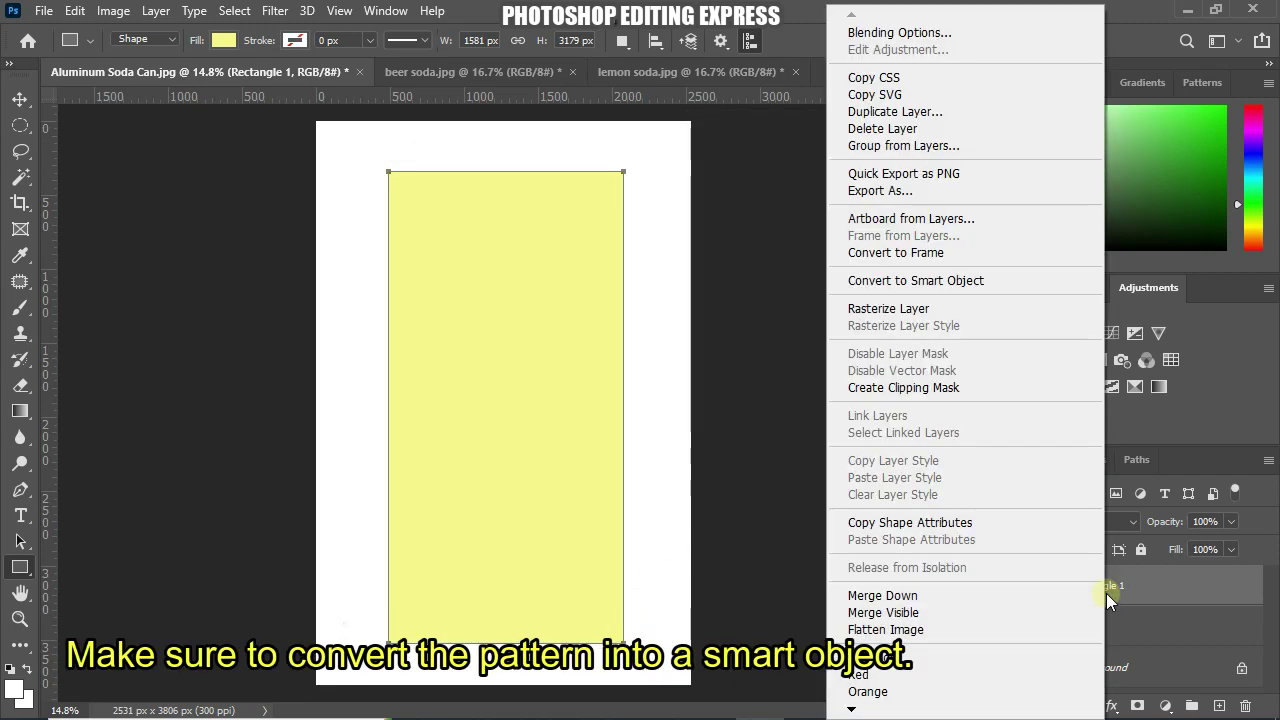
pyautogui.click(1043, 282)
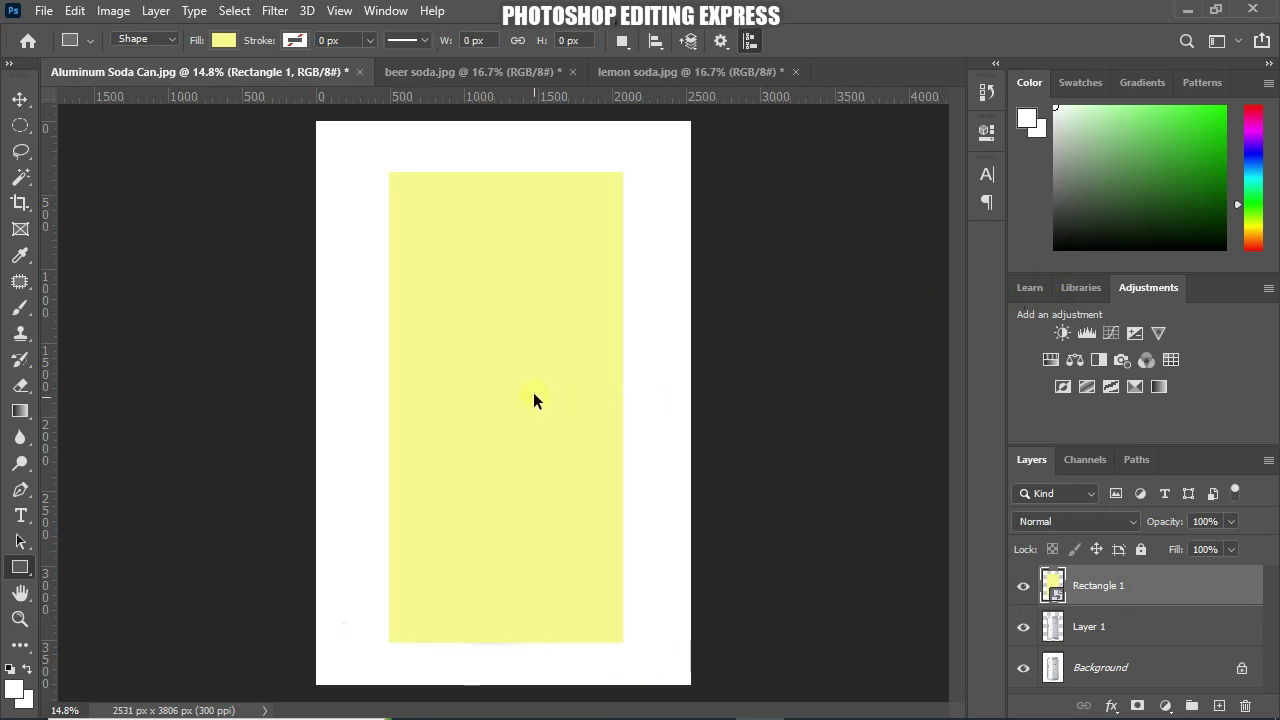
pyautogui.hotkey('ctrl', 't')
# - Apply a Bulge warp to Rectangle 1 and lower its opacity to 54%
pyautogui.rightClick(521, 326)
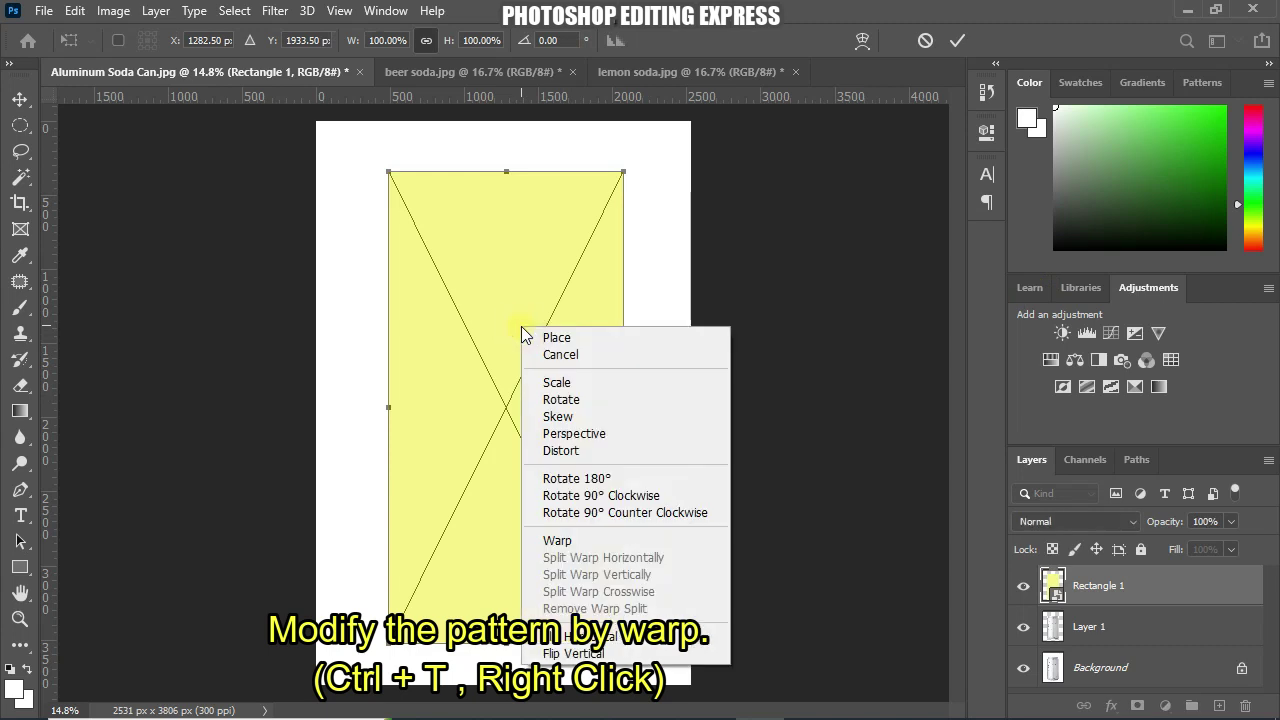
pyautogui.click(597, 544)
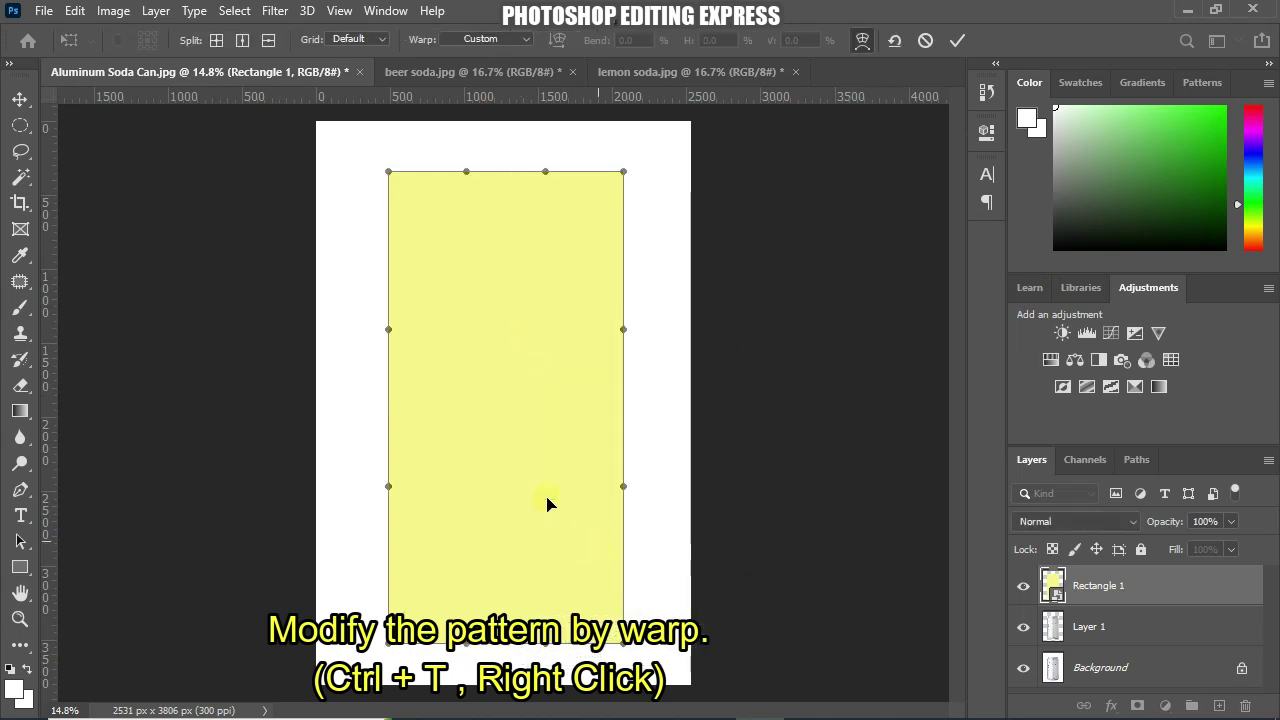
pyautogui.click(528, 42)
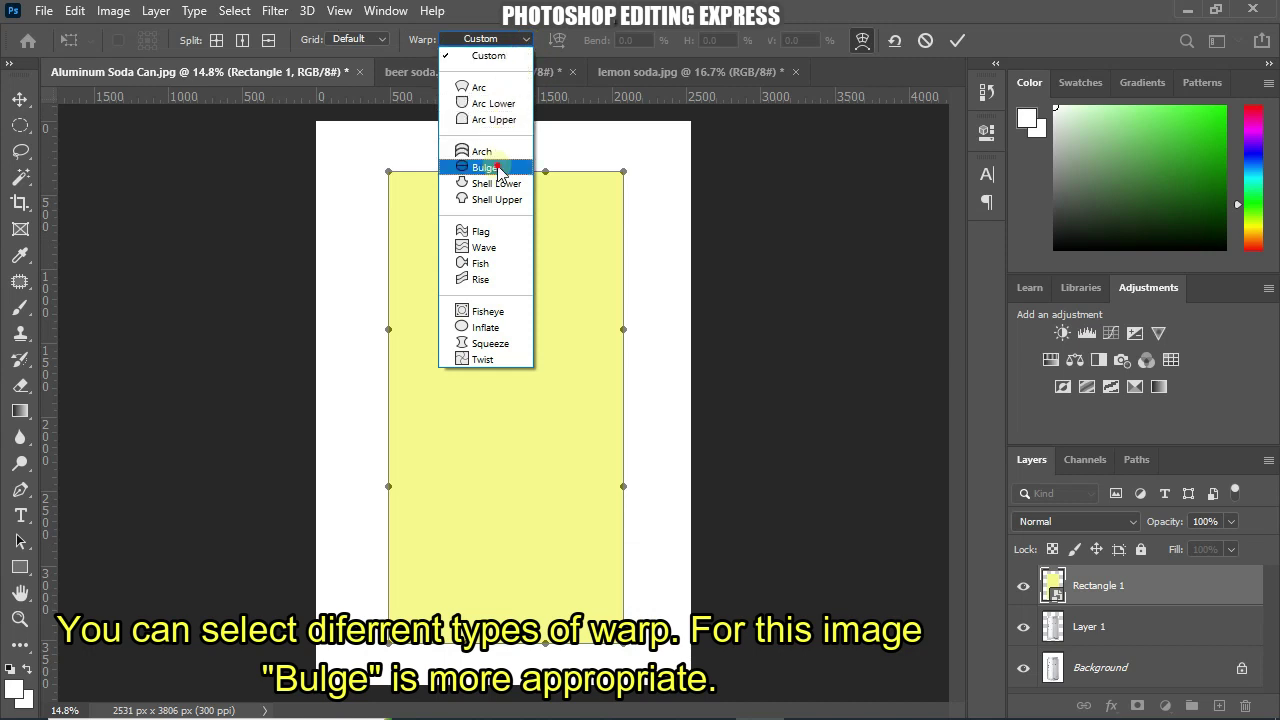
pyautogui.click(499, 168)
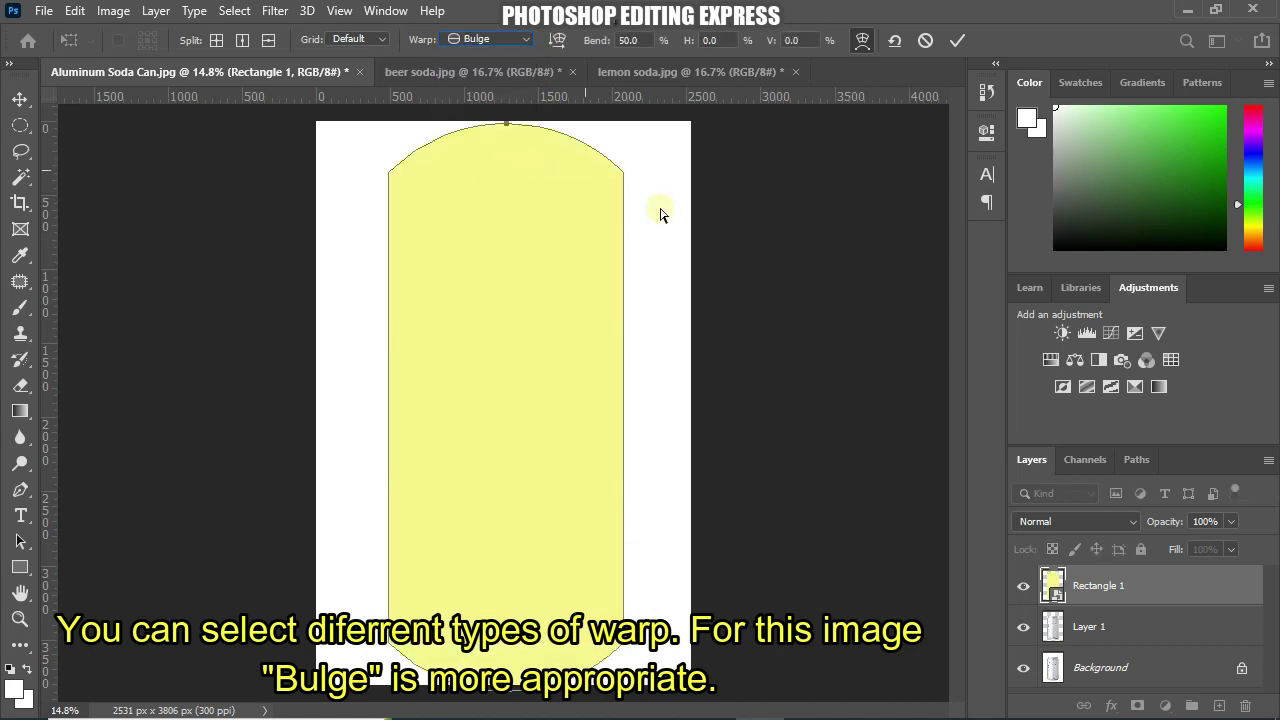
pyautogui.click(1231, 521)
pyautogui.moveTo(1235, 544); pyautogui.dragTo(1190, 548)
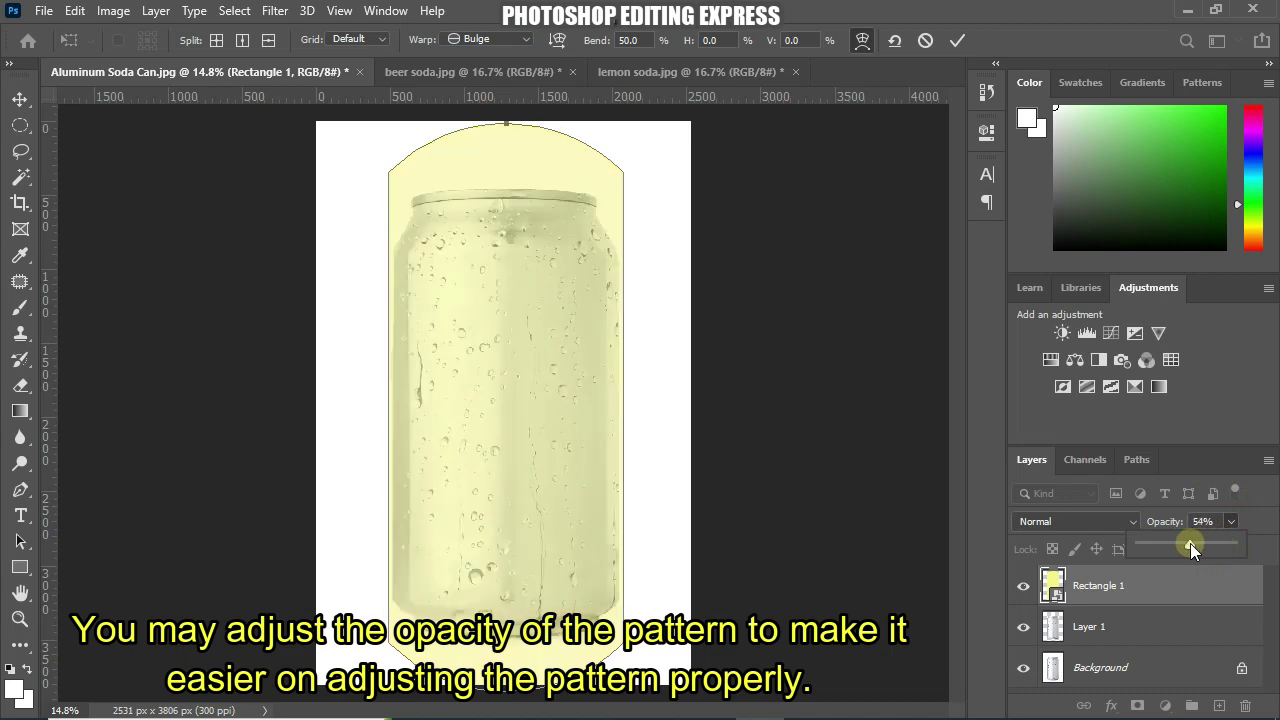
# - Set the Bulge bend to 30 and commit the warp
pyautogui.click(640, 40)
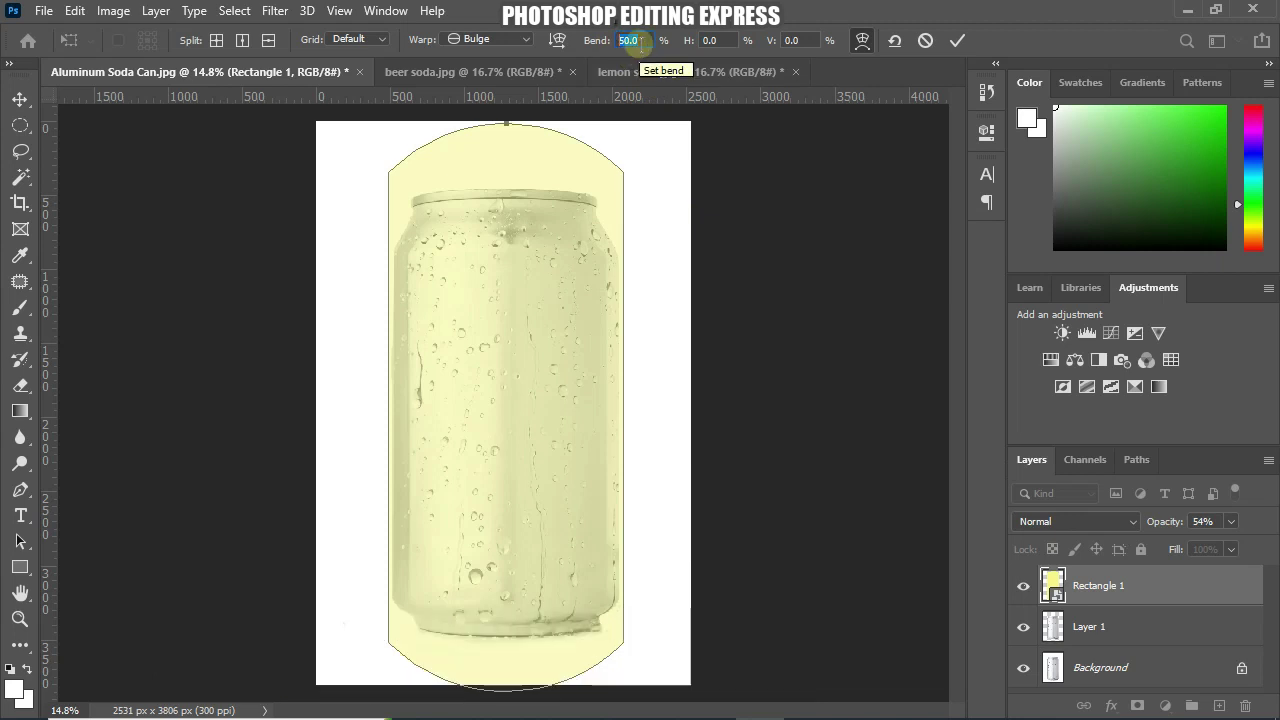
pyautogui.write('40')
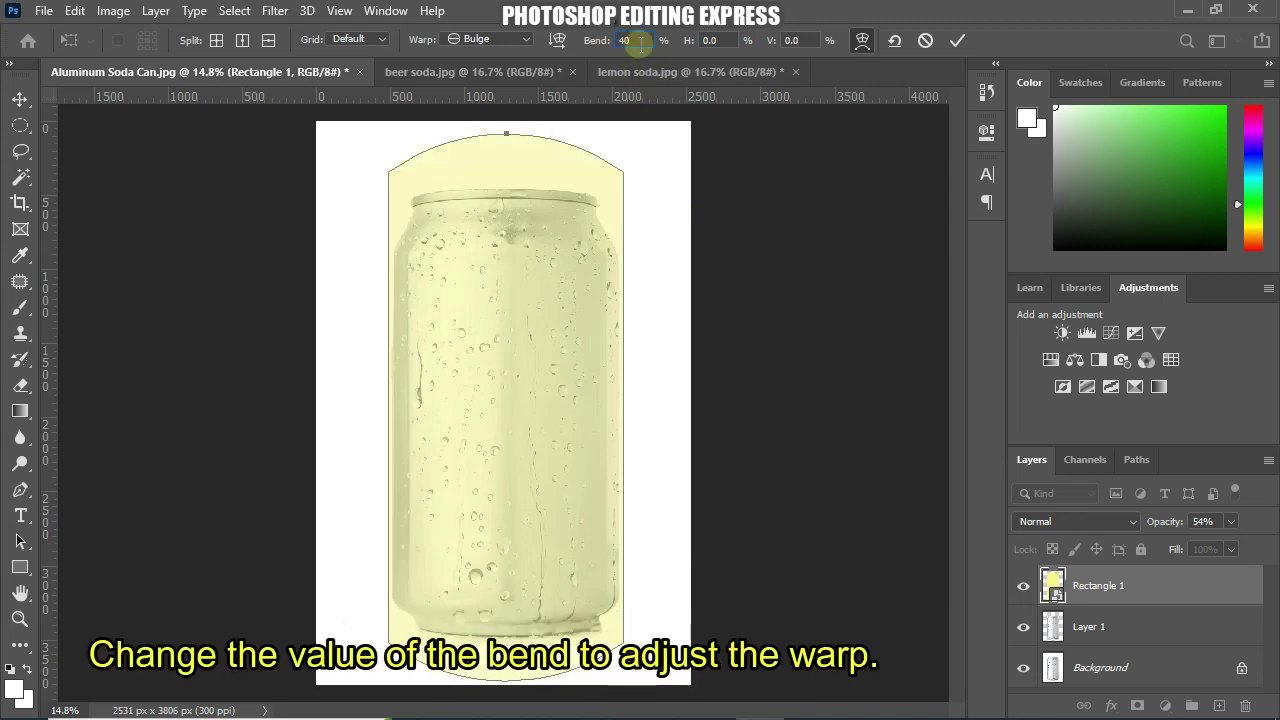
pyautogui.doubleClick(637, 41)
pyautogui.write('30')
pyautogui.press('Return')
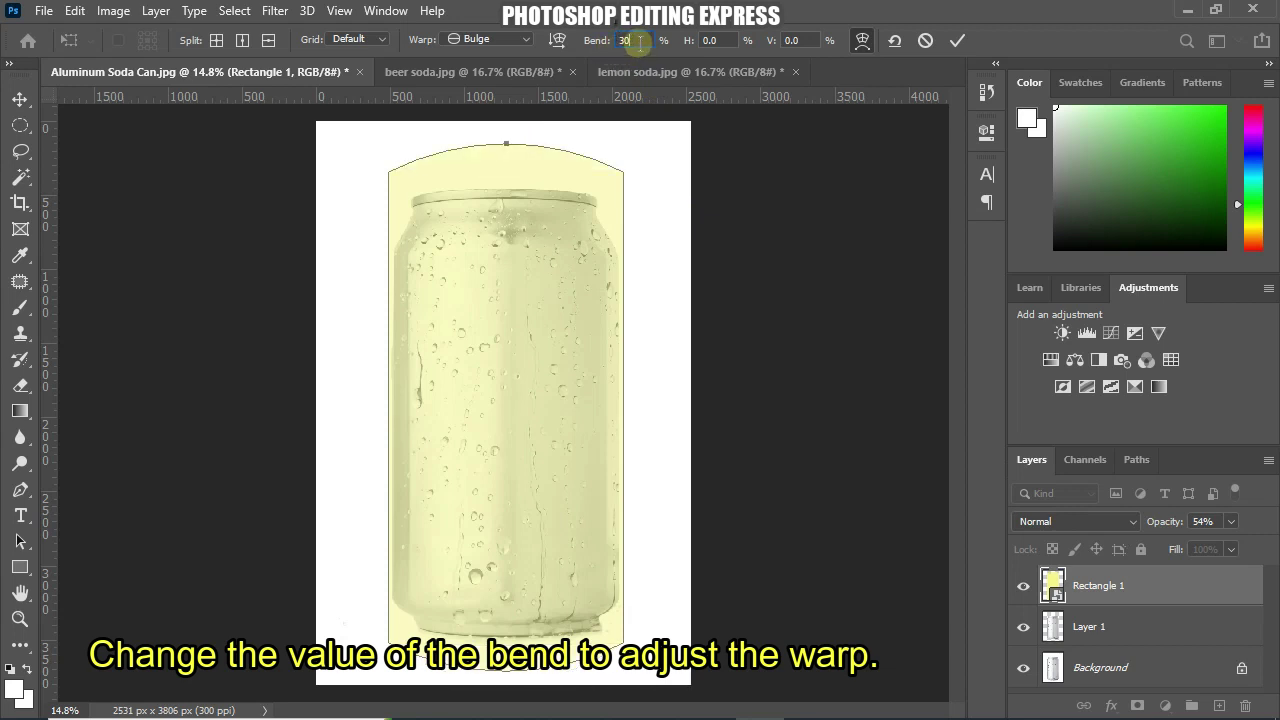
pyautogui.click(954, 42)
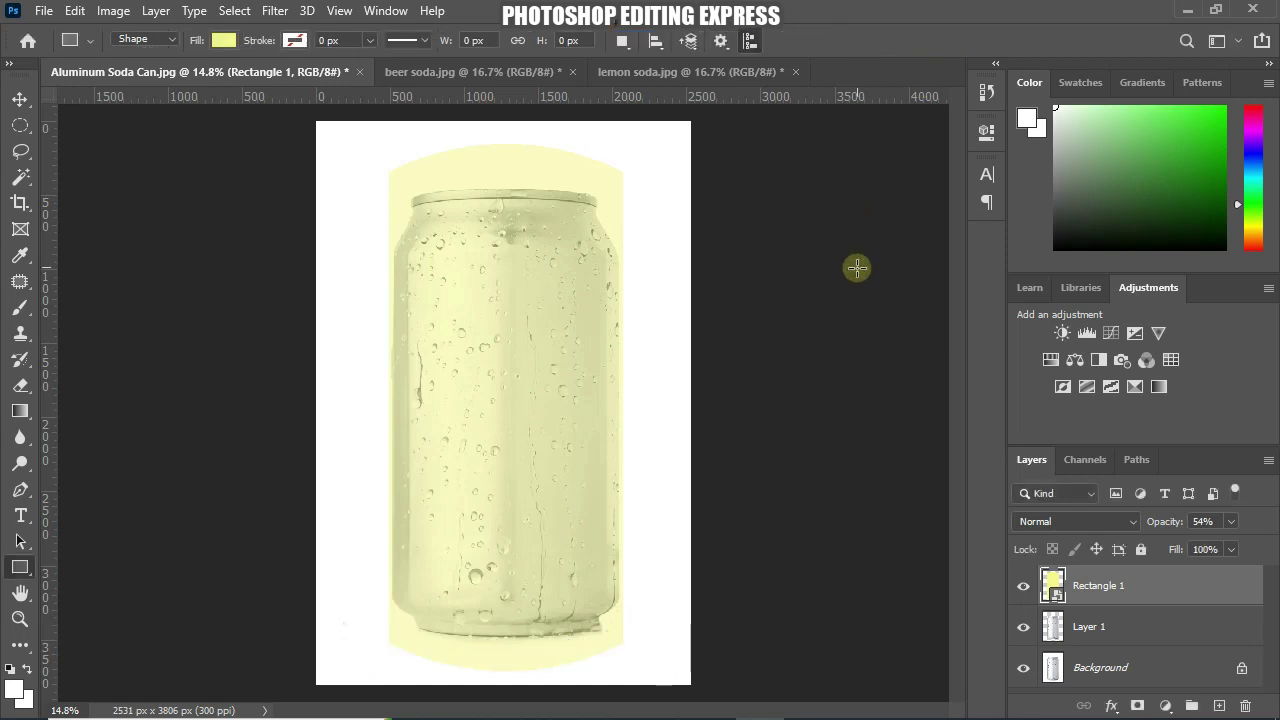
# - Scale the warped rectangle's height to about 93.6% so its arches meet the can's ends
pyautogui.hotkey('ctrl', 't')
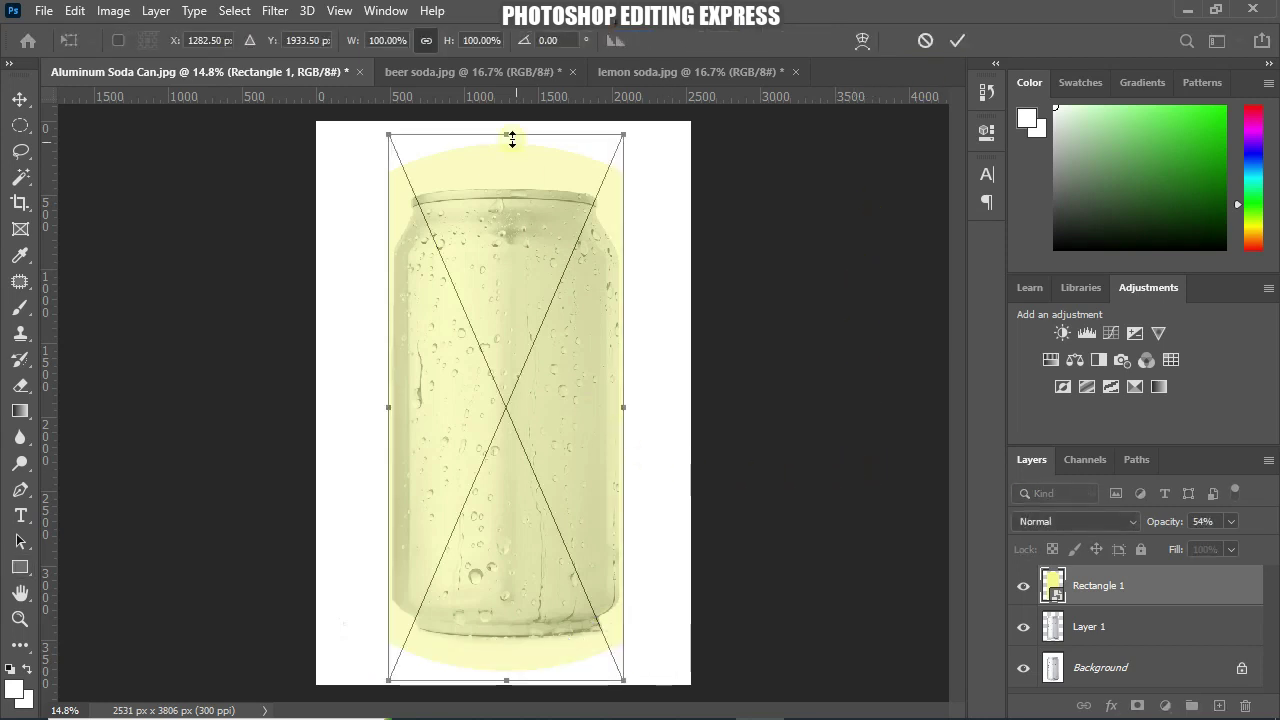
pyautogui.moveTo(509, 135); pyautogui.dragTo(509, 155)
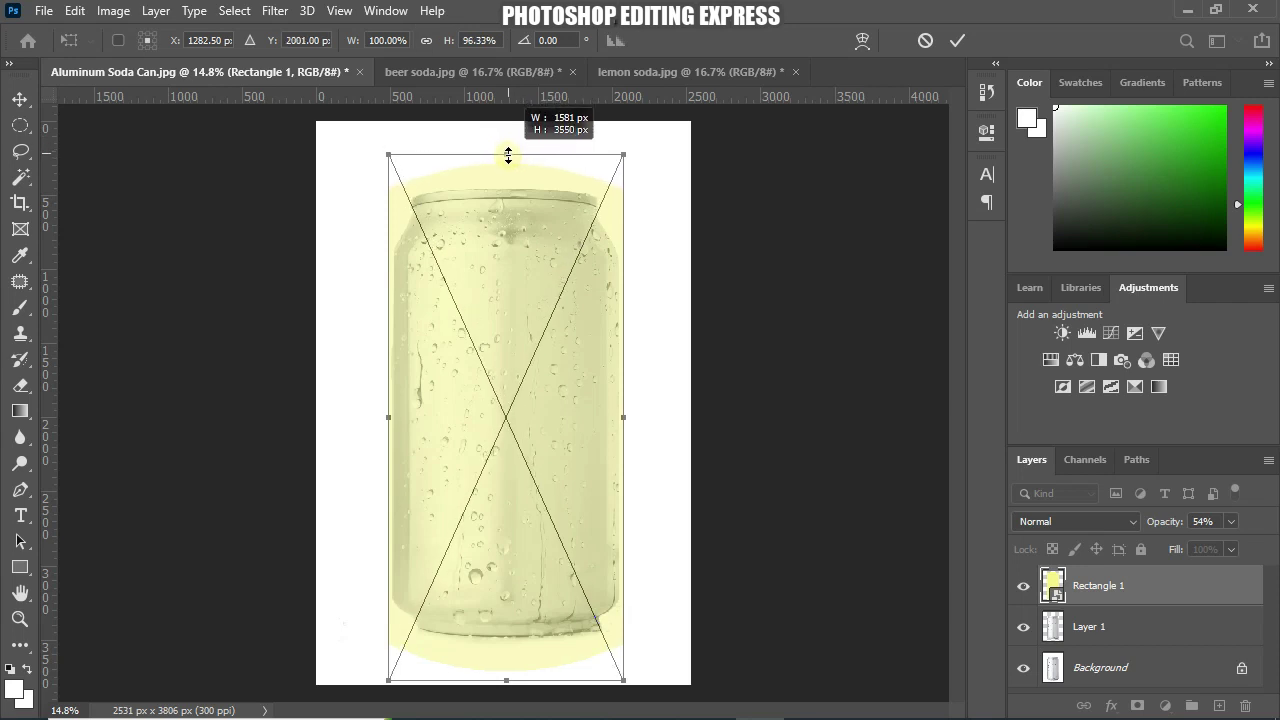
pyautogui.moveTo(508, 686); pyautogui.dragTo(506, 674)
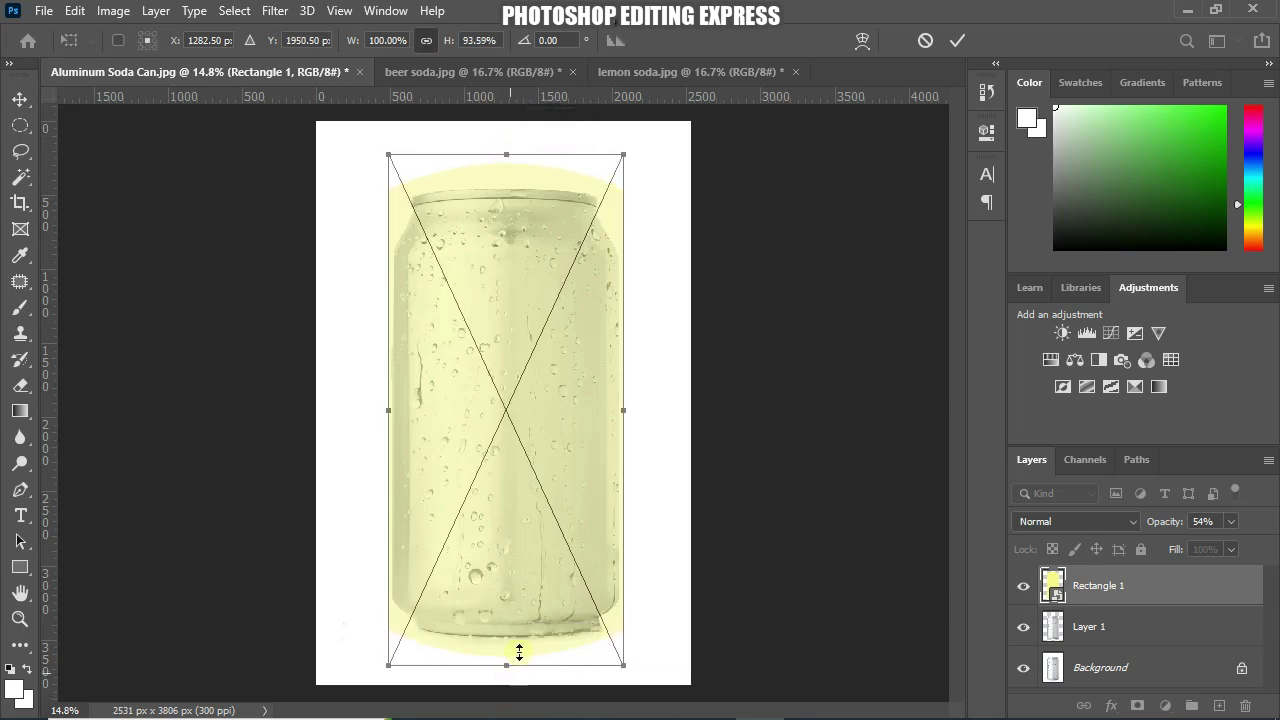
pyautogui.click(961, 43)
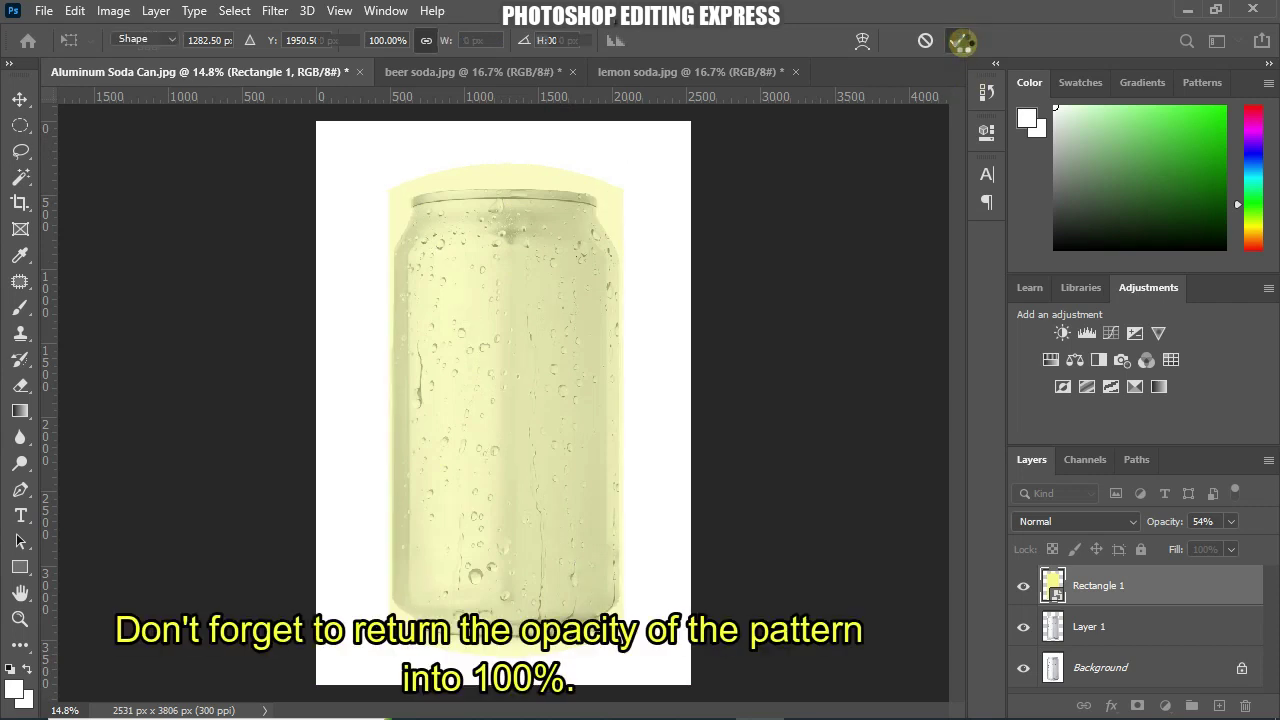
pyautogui.click(1231, 522)
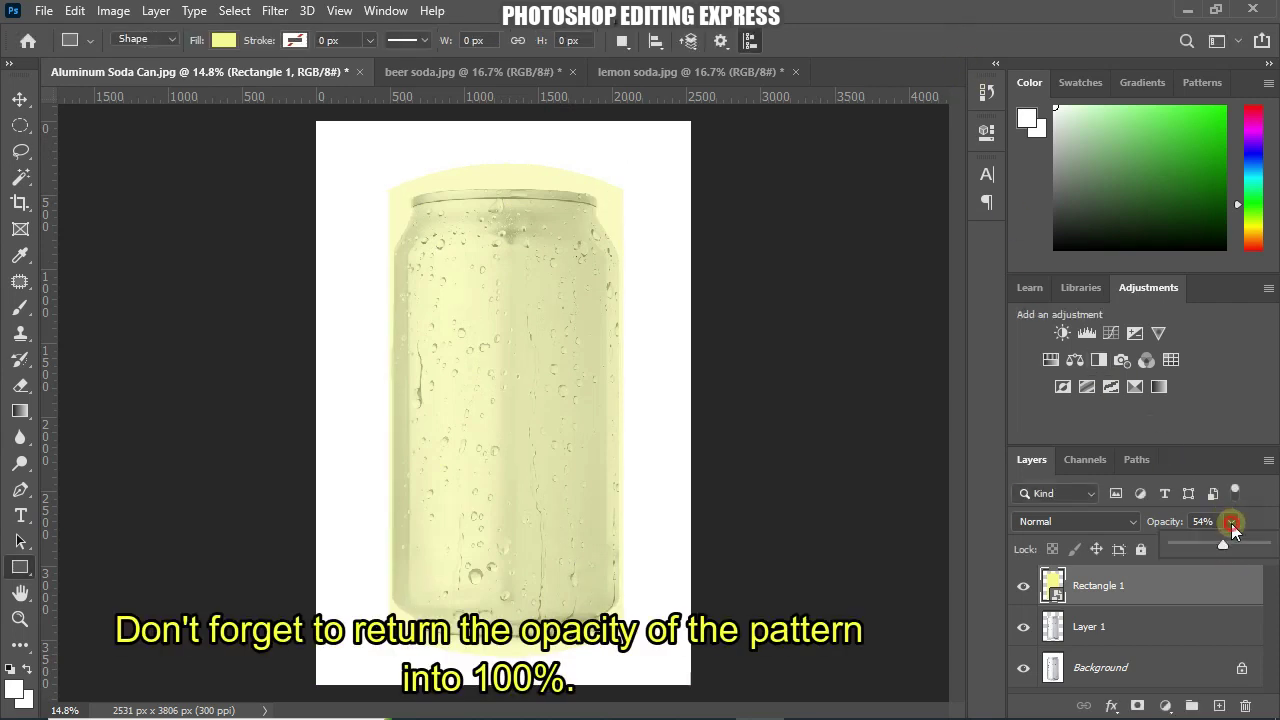
# - Set Rectangle 1 to 100% opacity and mask it with Layer 1's can selection
pyautogui.moveTo(1219, 545); pyautogui.dragTo(1266, 545)
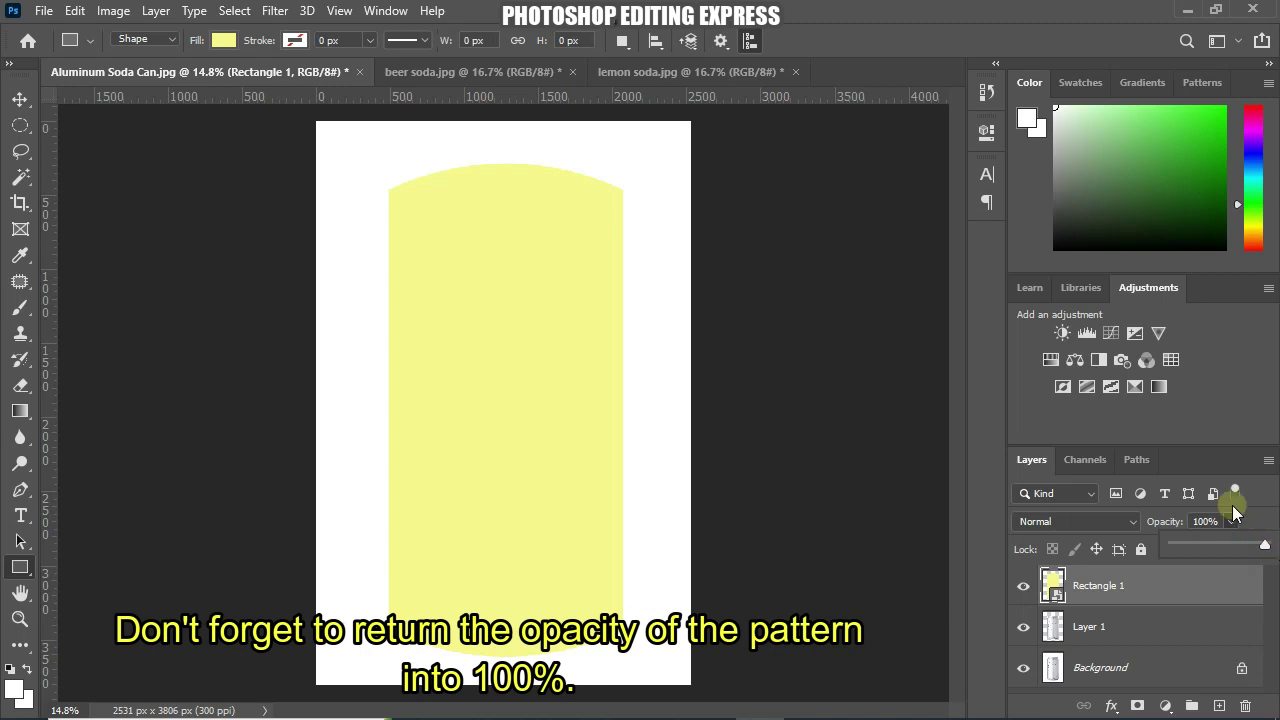
pyautogui.keyDown('ctrl'); pyautogui.click(1056, 633); pyautogui.keyUp('ctrl')
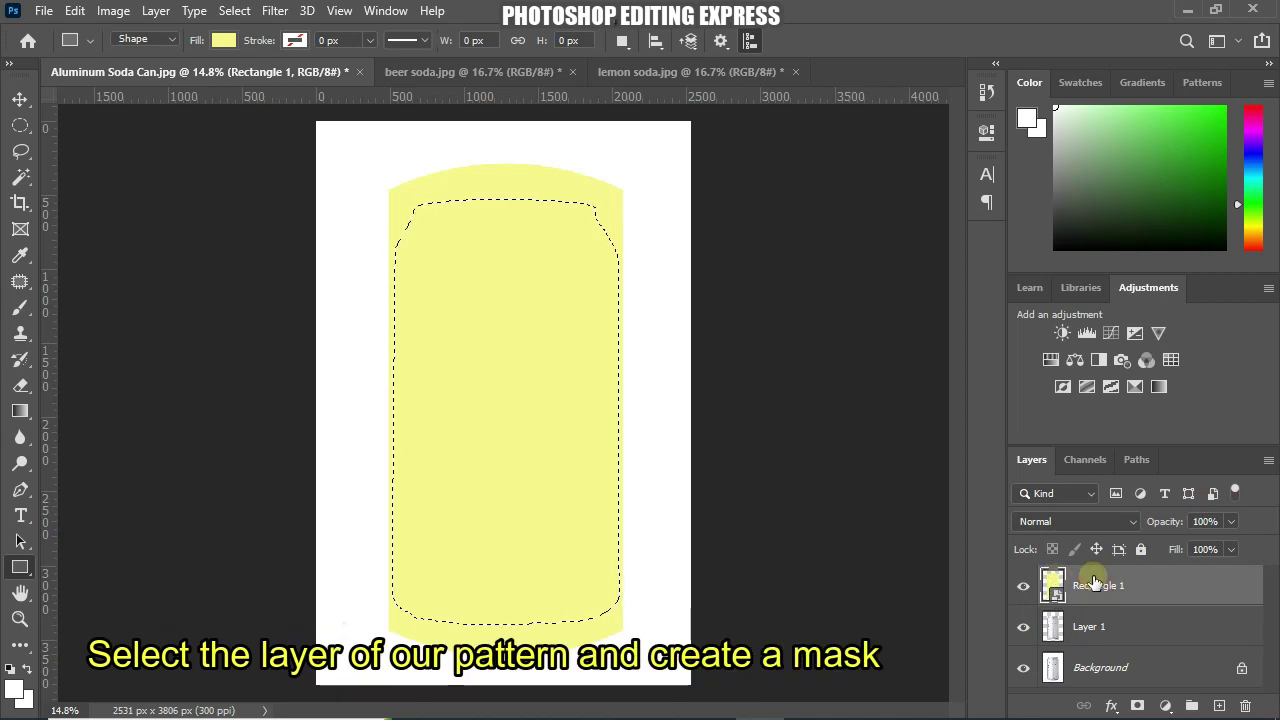
pyautogui.click(1140, 706)
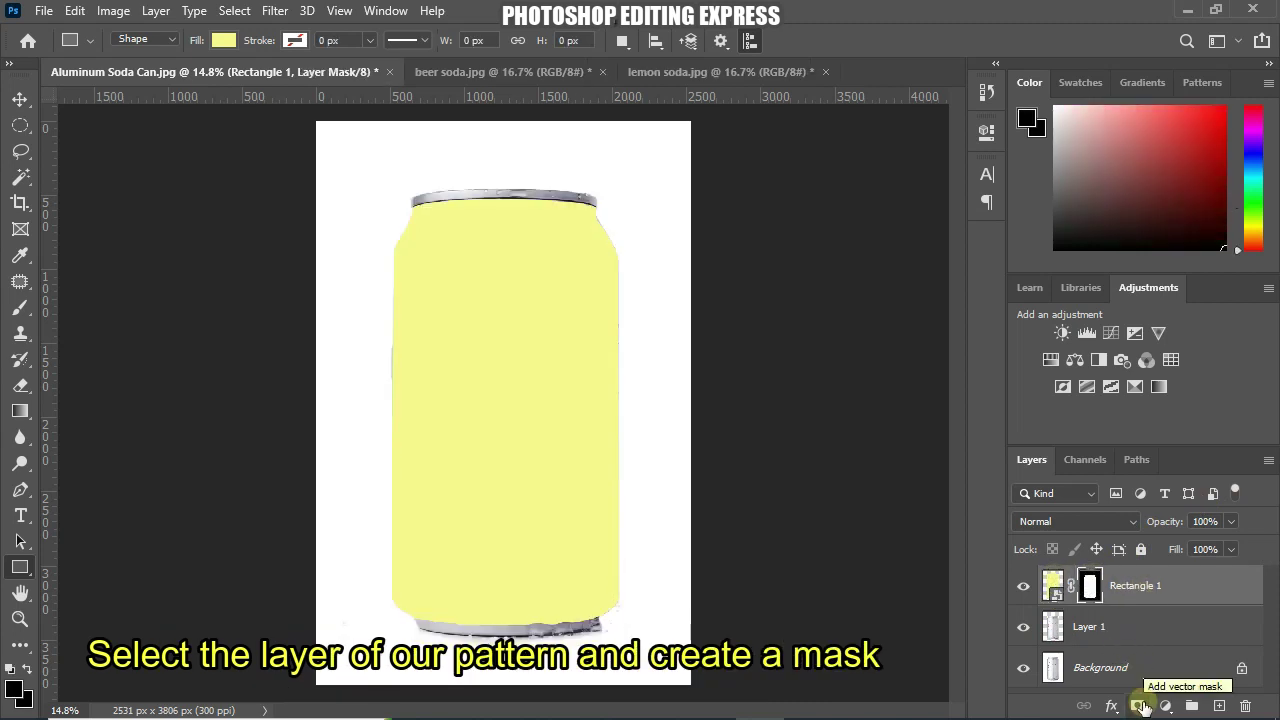
# - Open Rectangle 1's contents as Rectangle 14.psb and select all of the beer soda.jpg design
pyautogui.doubleClick(1055, 584)
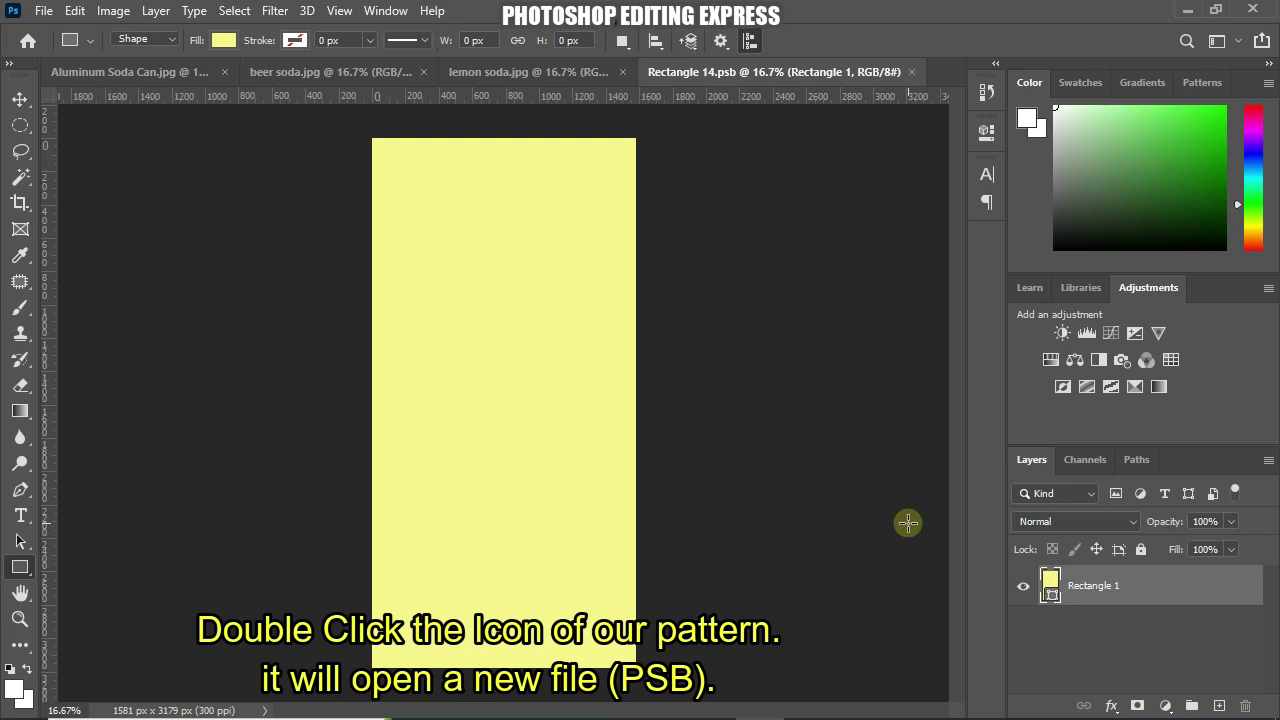
pyautogui.click(302, 74)
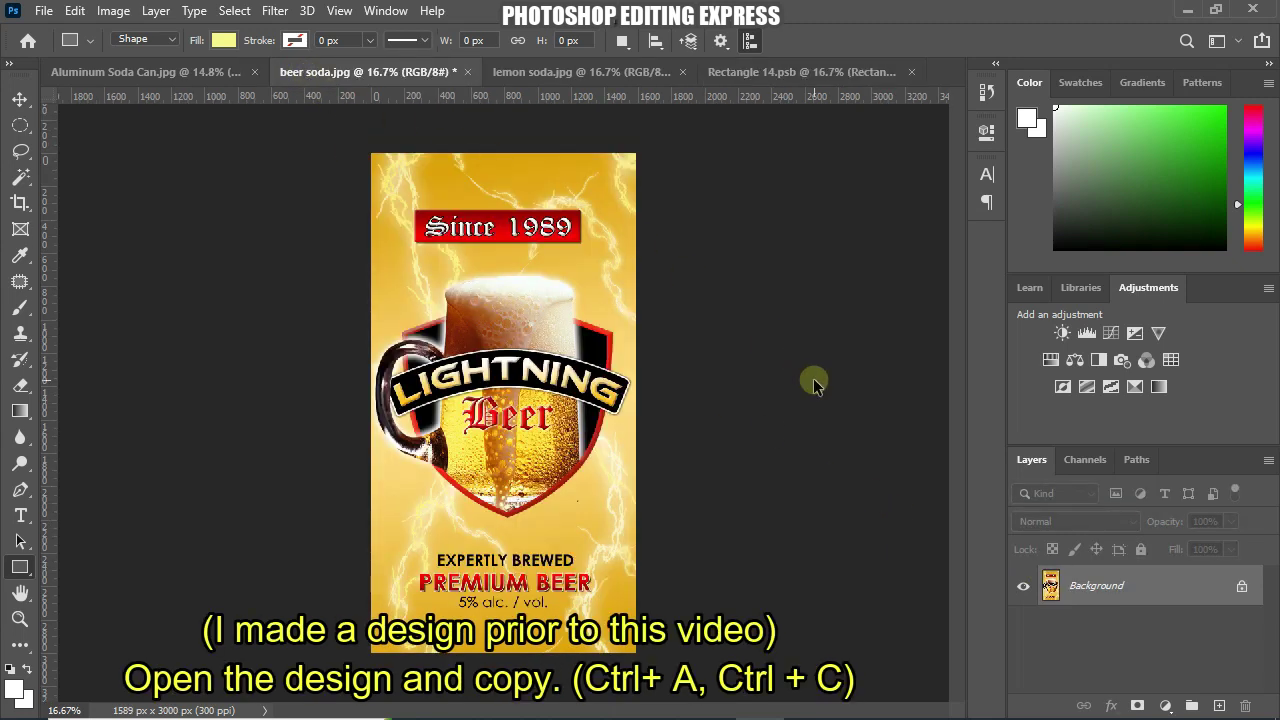
pyautogui.hotkey('ctrl', 'a')
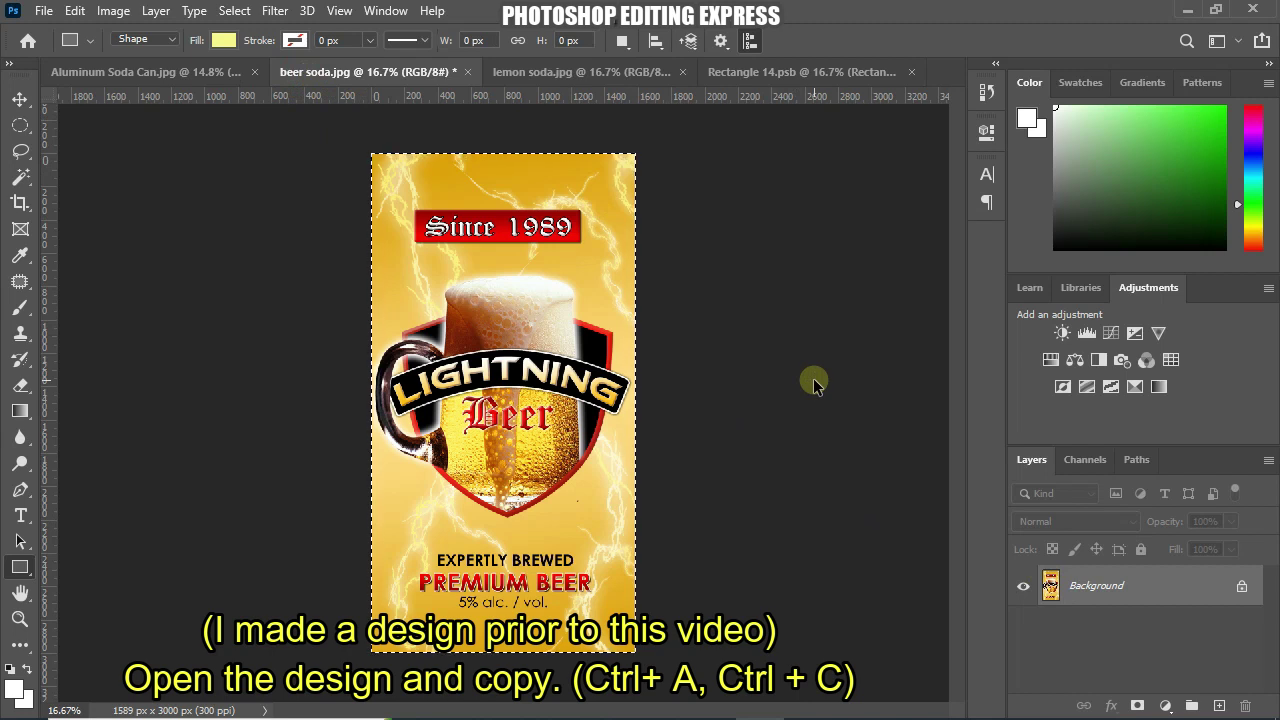
pyautogui.click(781, 74)
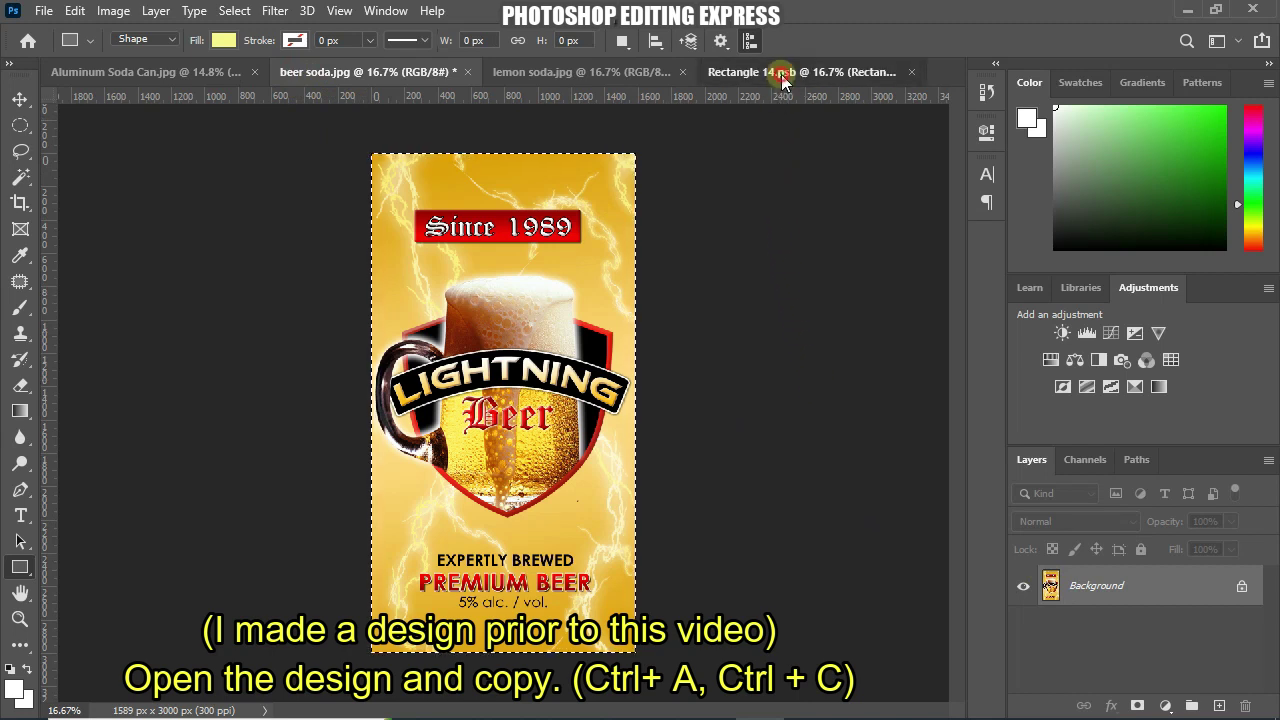
# - Paste the beer label into Rectangle 14.psb, stretch it to the rectangle's full height, and save
pyautogui.hotkey('ctrl', 'v')
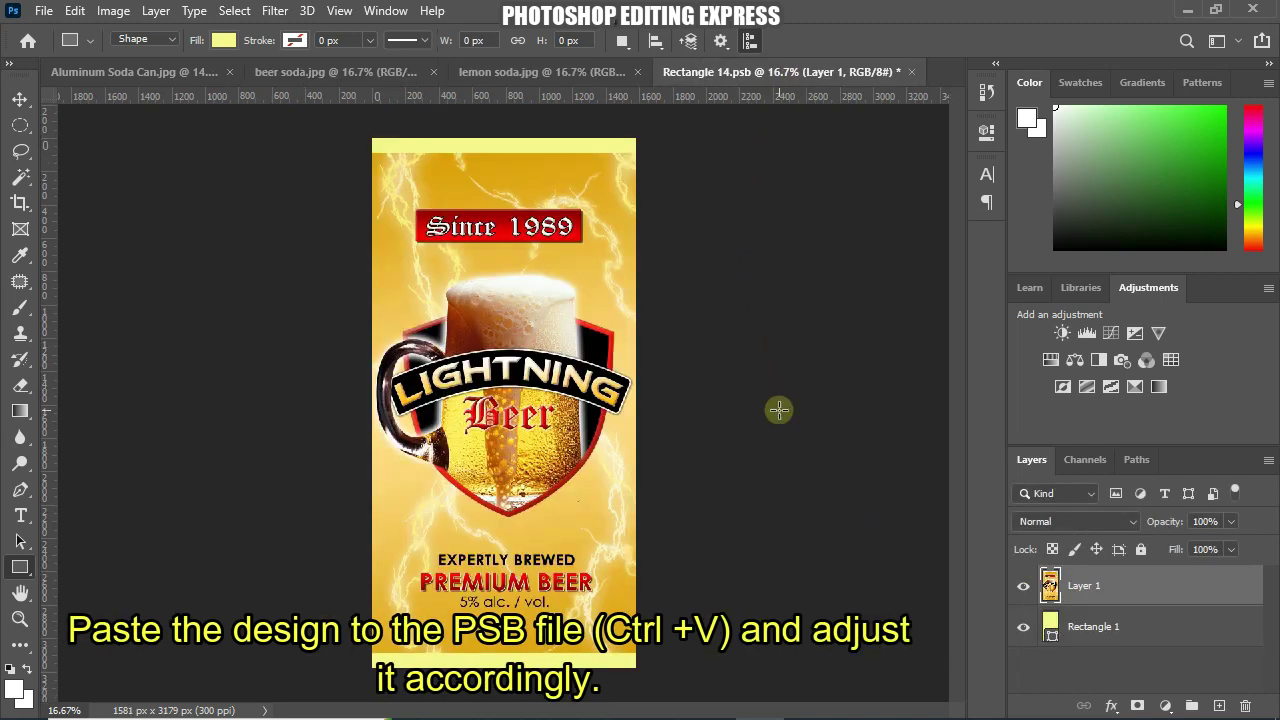
pyautogui.hotkey('ctrl', 't')
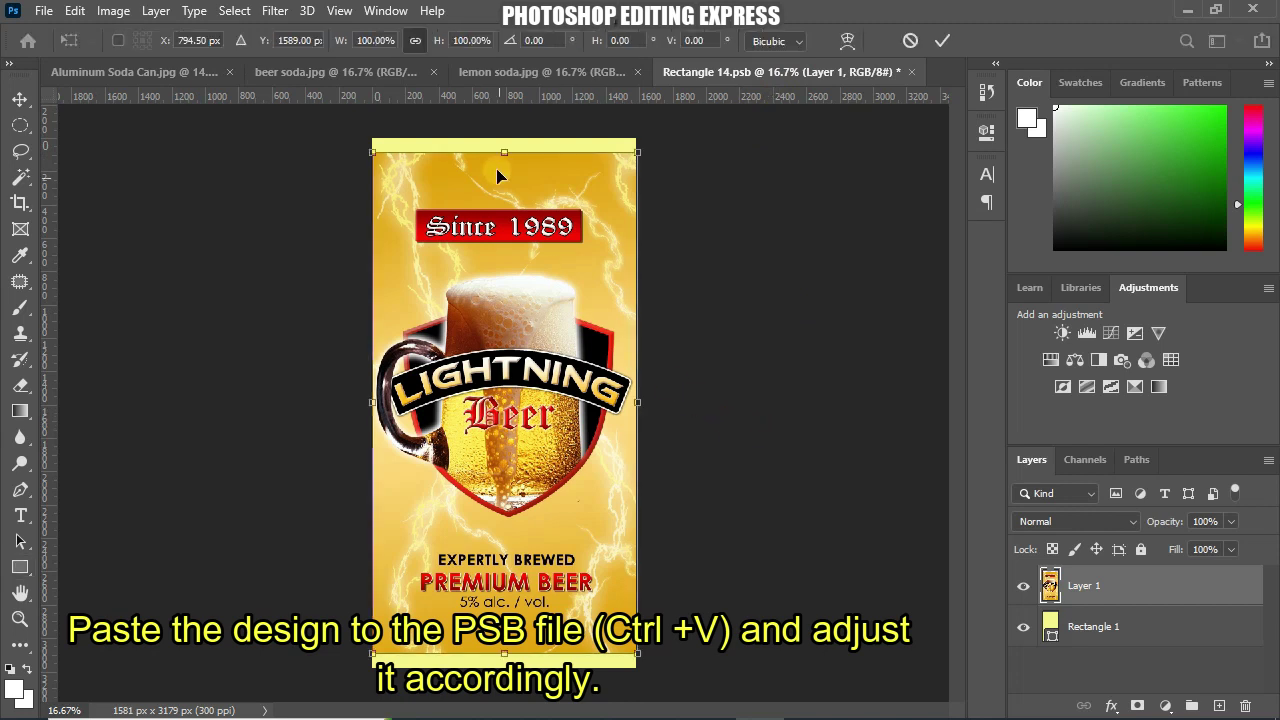
pyautogui.moveTo(504, 152); pyautogui.dragTo(504, 138)
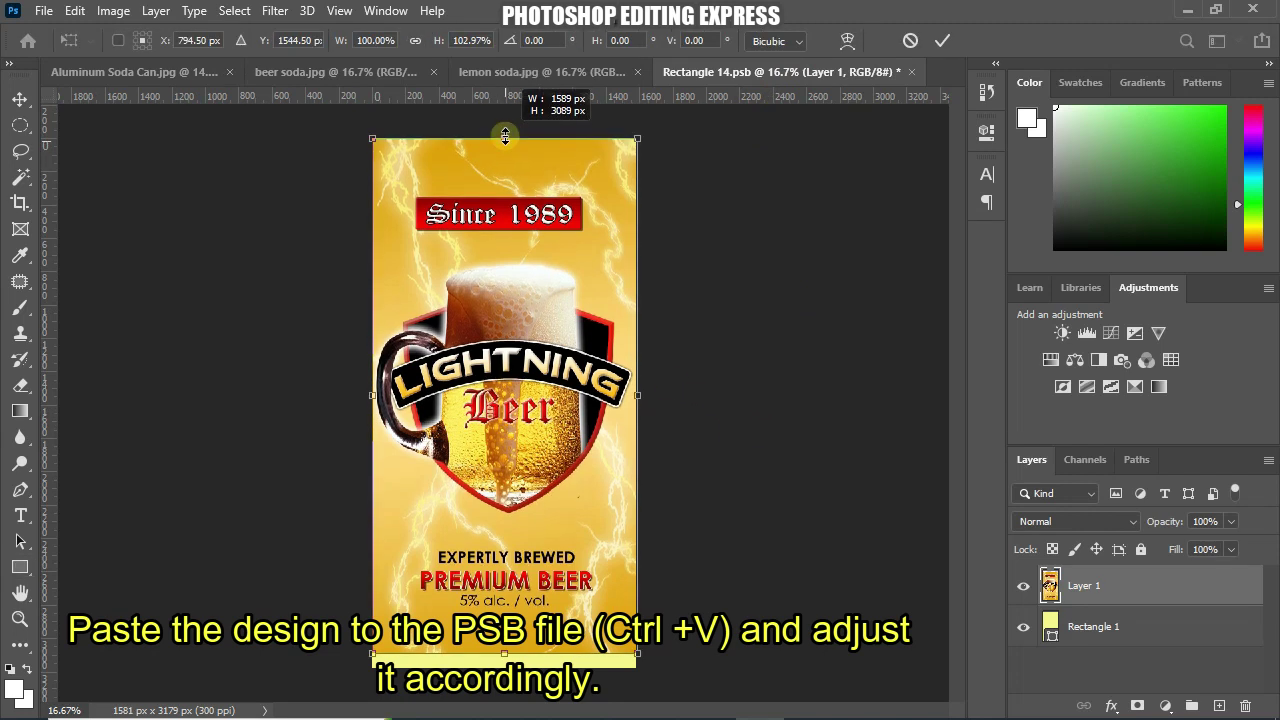
pyautogui.moveTo(507, 655); pyautogui.dragTo(507, 670)
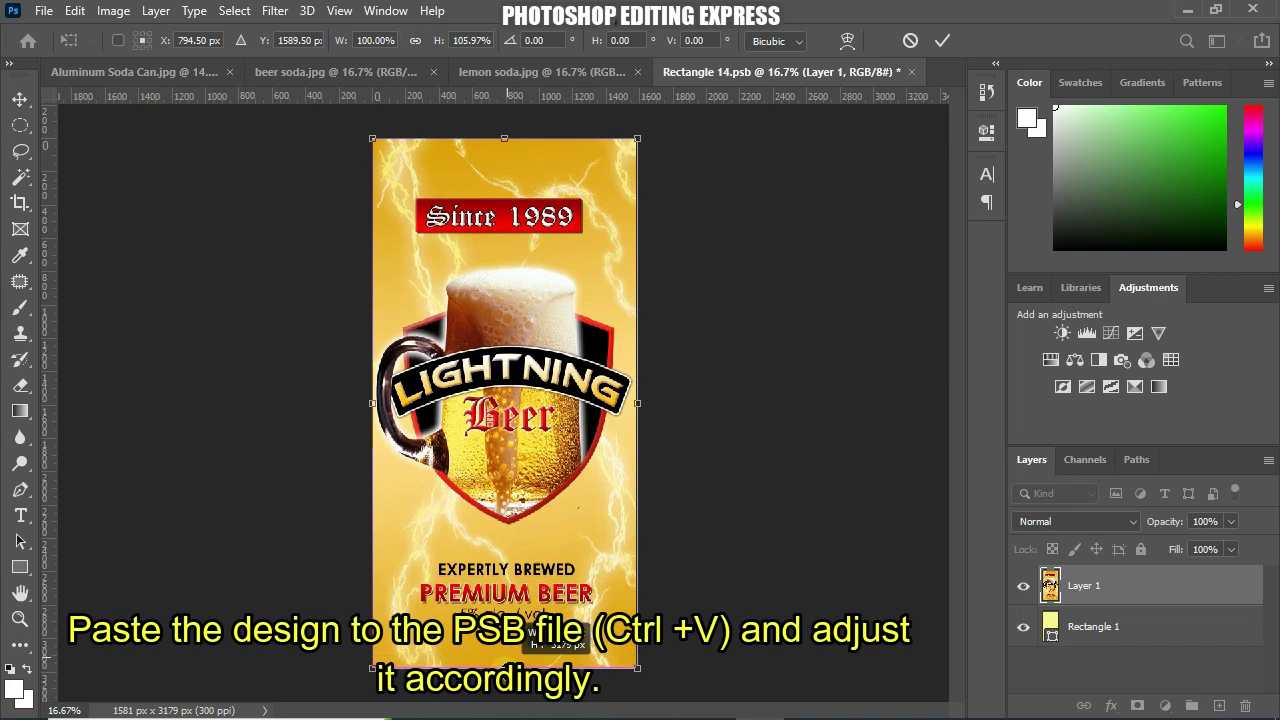
pyautogui.click(939, 42)
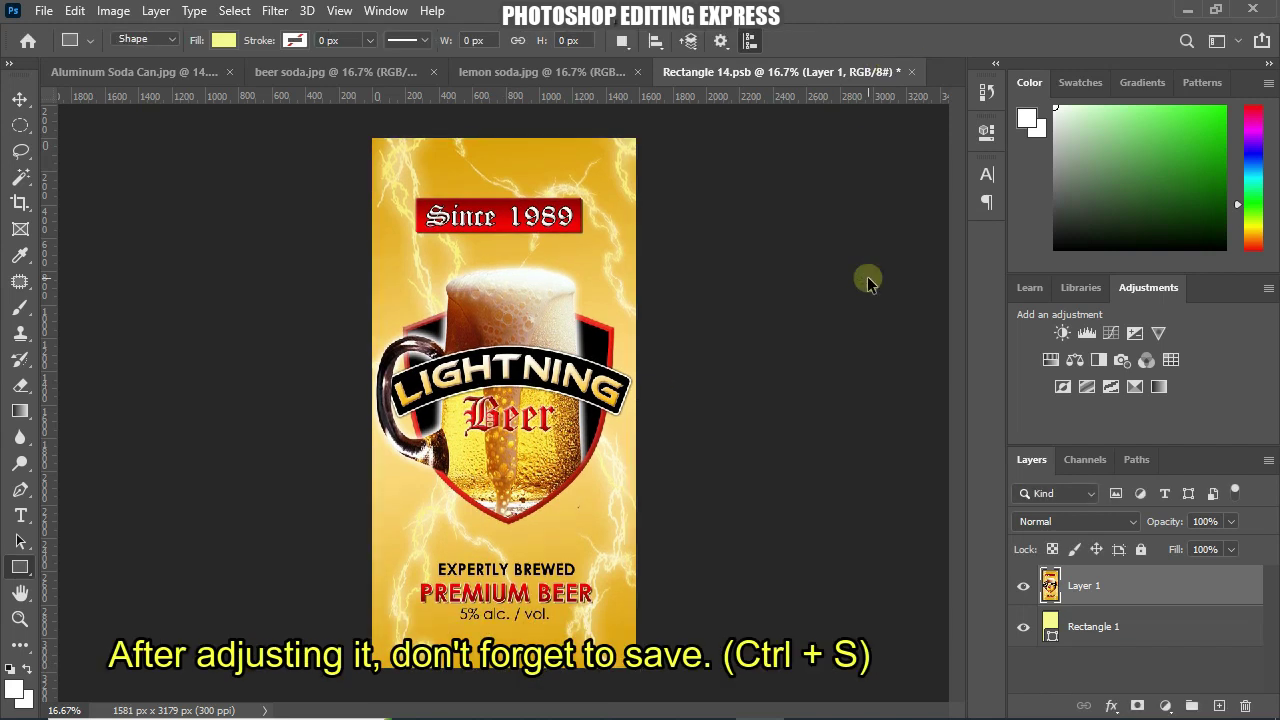
pyautogui.hotkey('ctrl', 's')
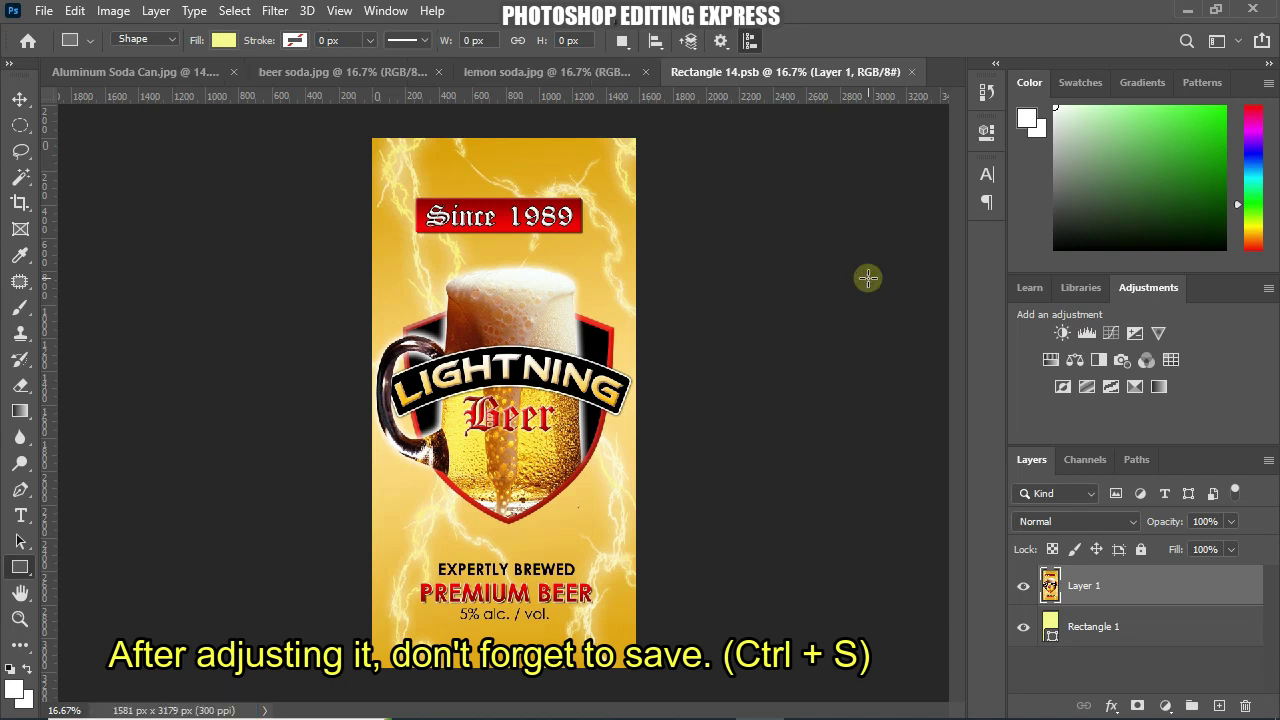
pyautogui.click(120, 74)
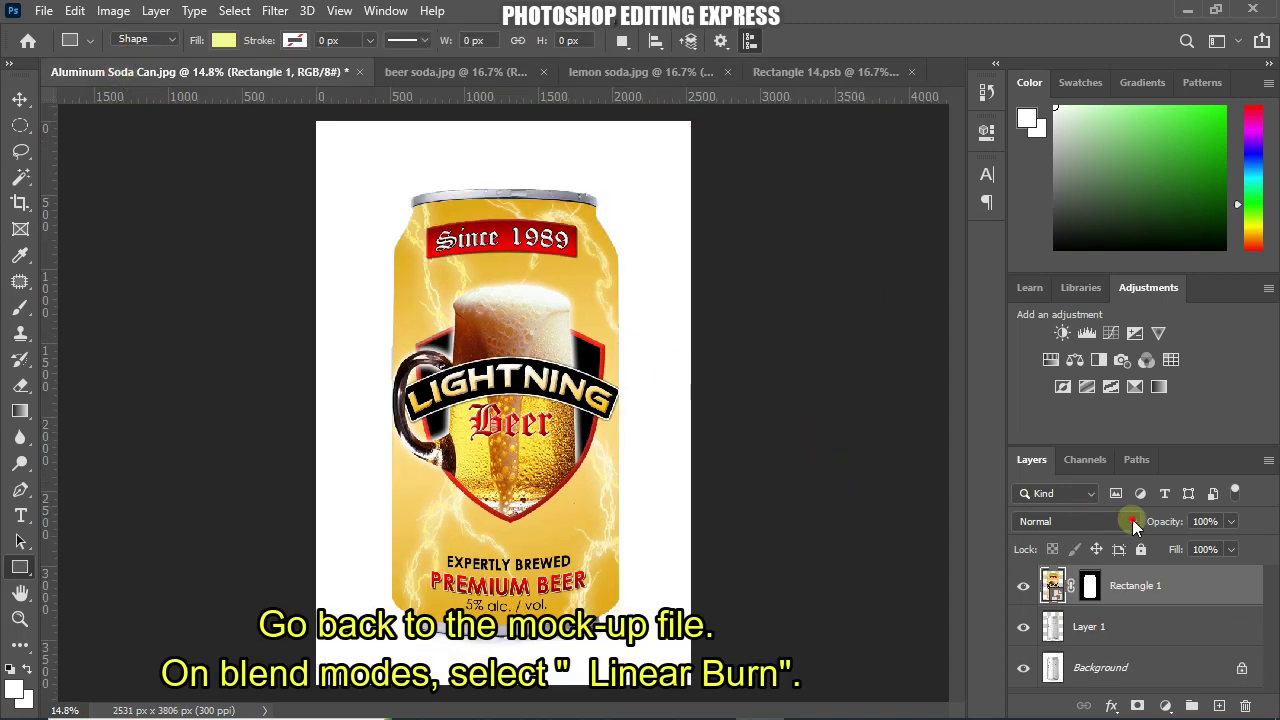
# - Set Rectangle 1's blend mode to Linear Burn and add a Levels adjustment layer
pyautogui.click(1133, 521)
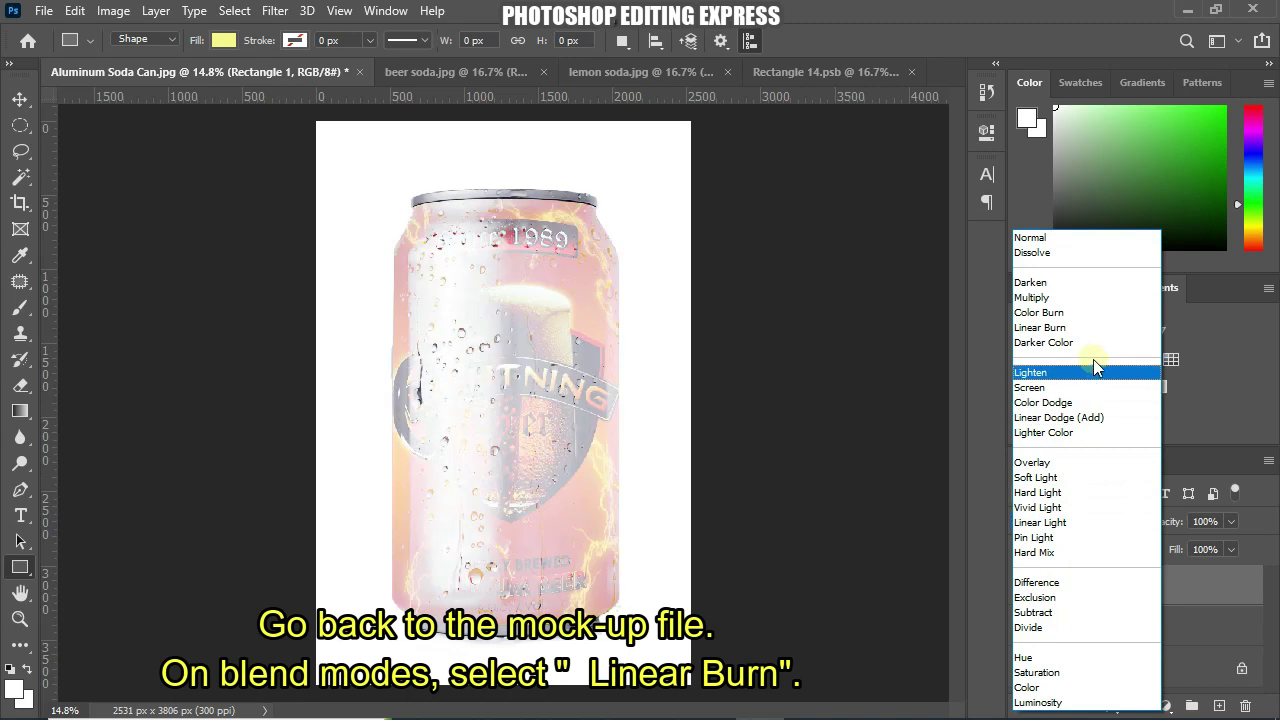
pyautogui.click(1087, 330)
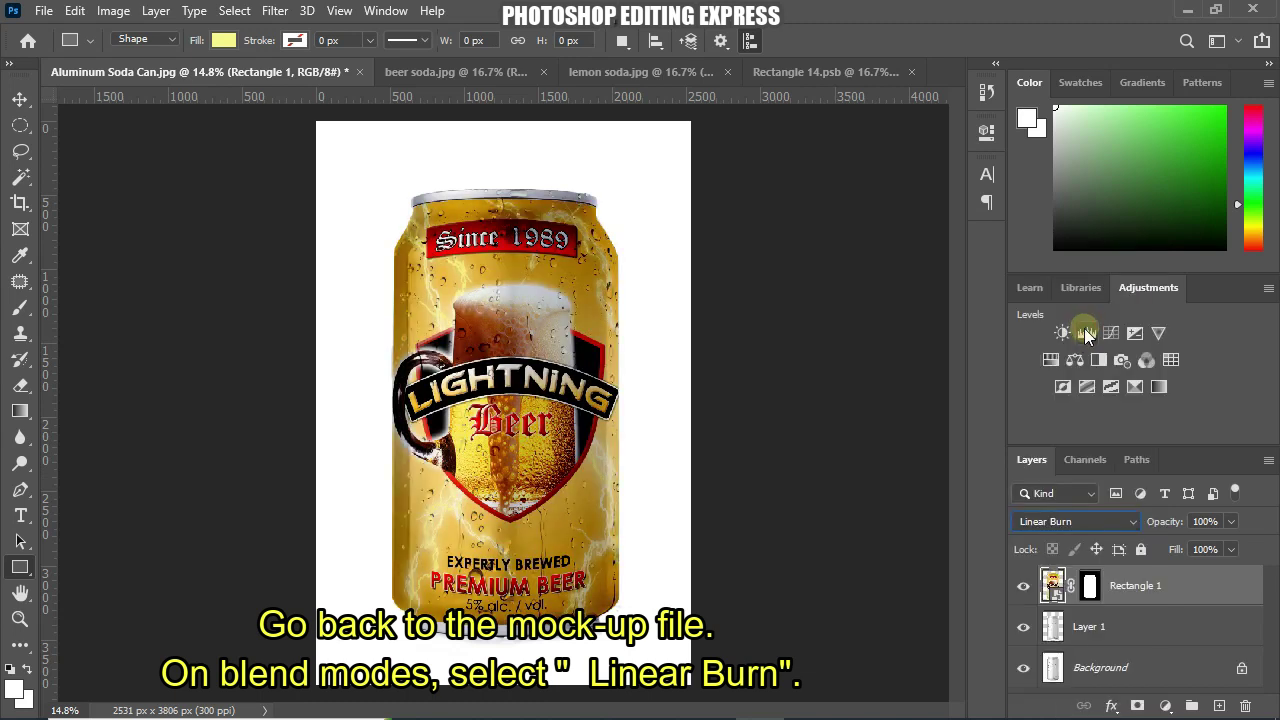
pyautogui.click(1166, 706)
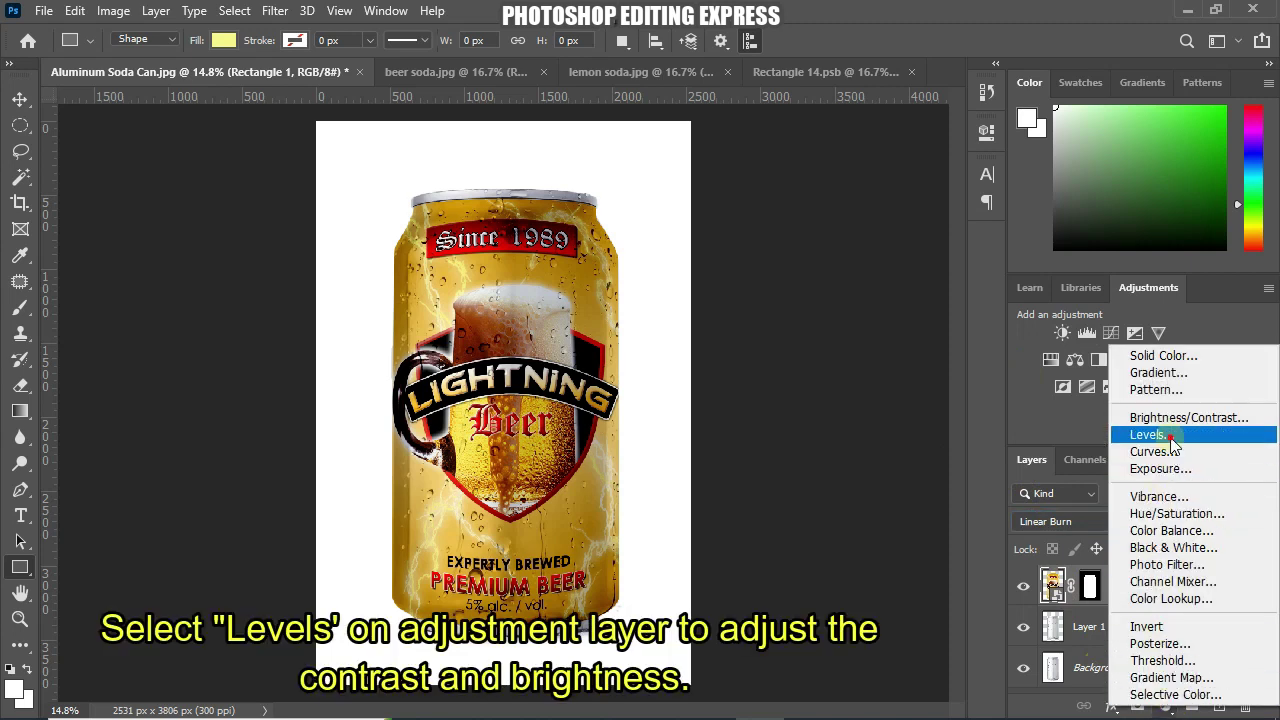
pyautogui.click(1166, 436)
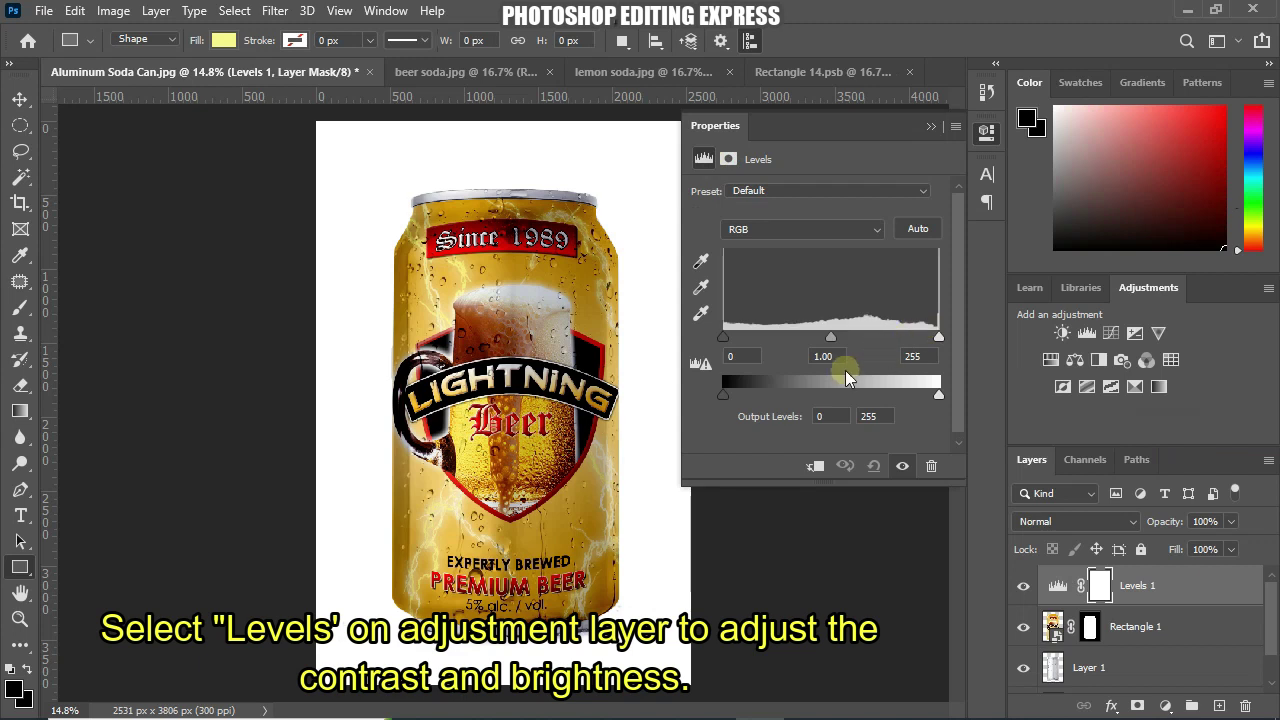
# - Lift the Levels midtones to 1.19, then reopen the Rectangle 14.psb contents
pyautogui.click(723, 340)
pyautogui.moveTo(723, 342); pyautogui.dragTo(729, 337)
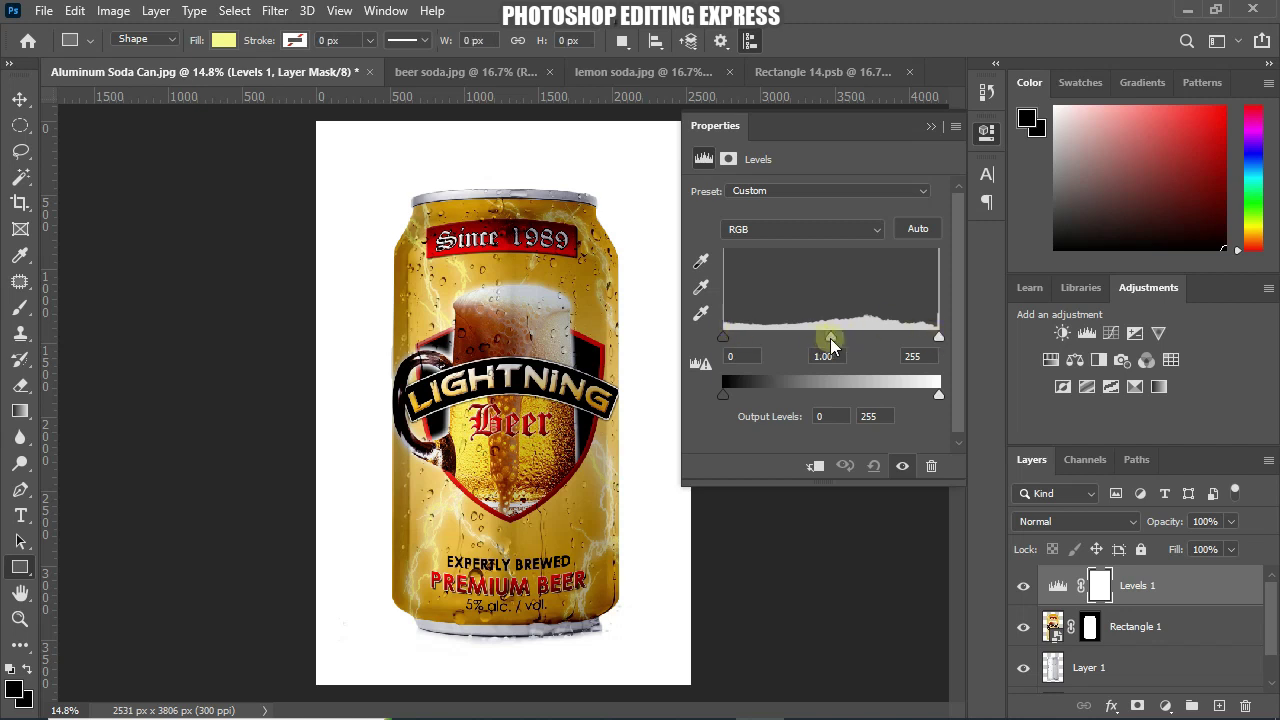
pyautogui.moveTo(828, 338); pyautogui.dragTo(824, 340)
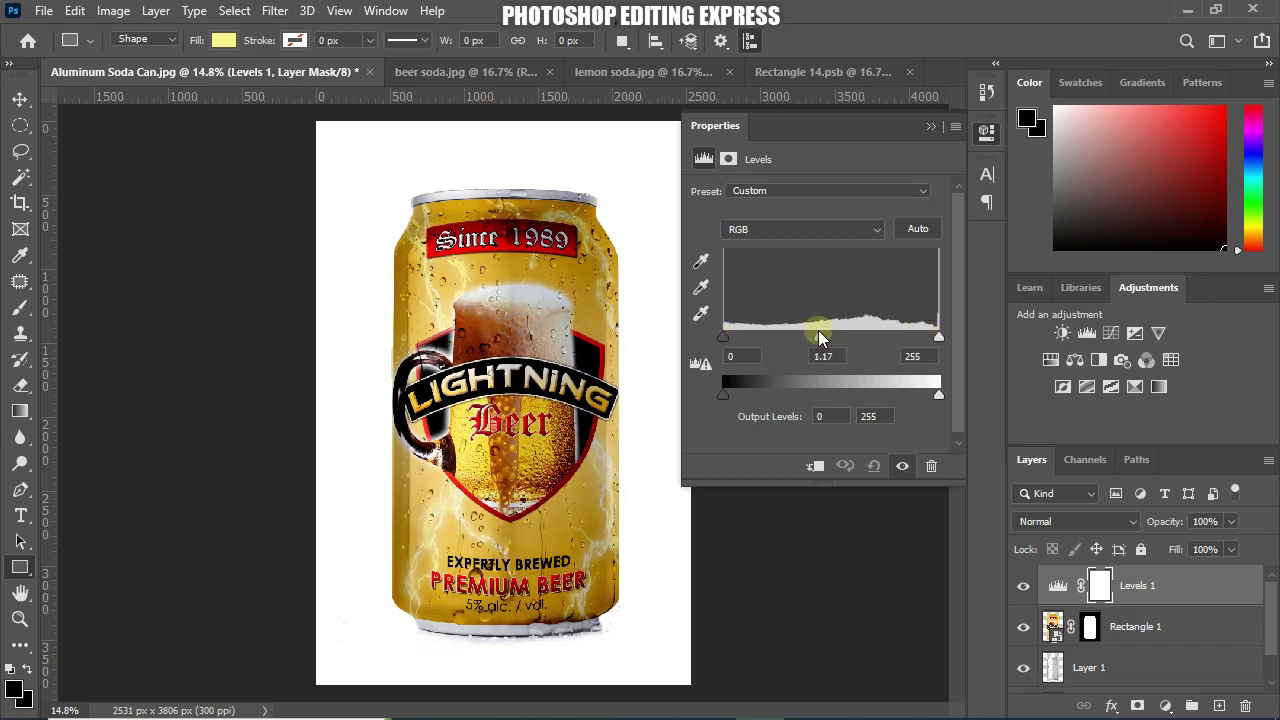
pyautogui.click(930, 126)
pyautogui.scroll(-2, 695, 408)
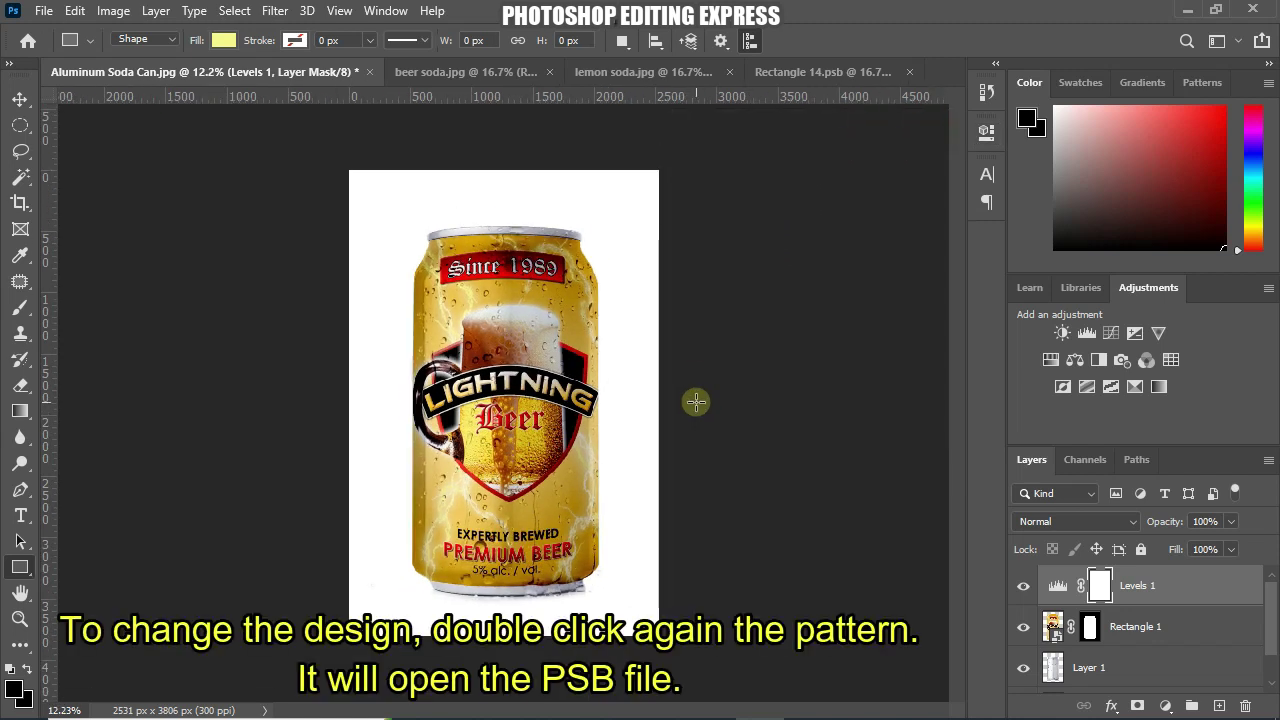
pyautogui.doubleClick(1055, 626)
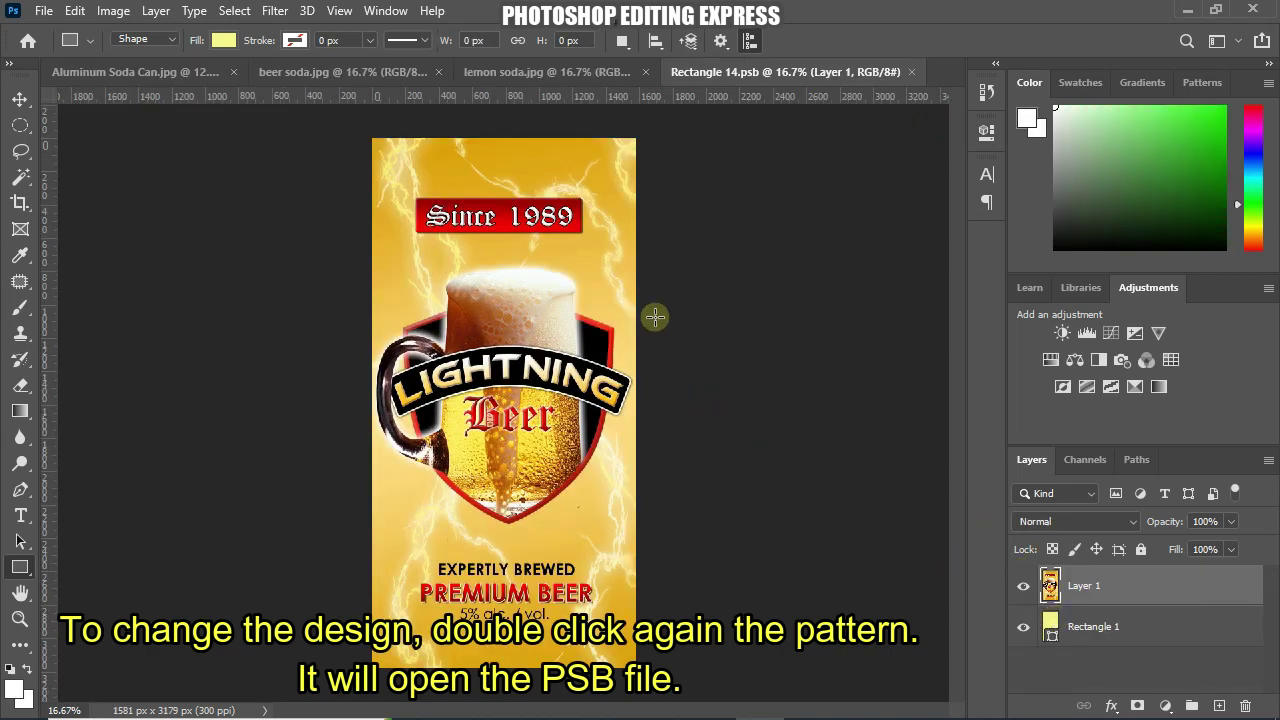
# - Copy the whole lemon soda.jpg design and paste it as a new layer in Rectangle 14.psb
pyautogui.click(511, 78)
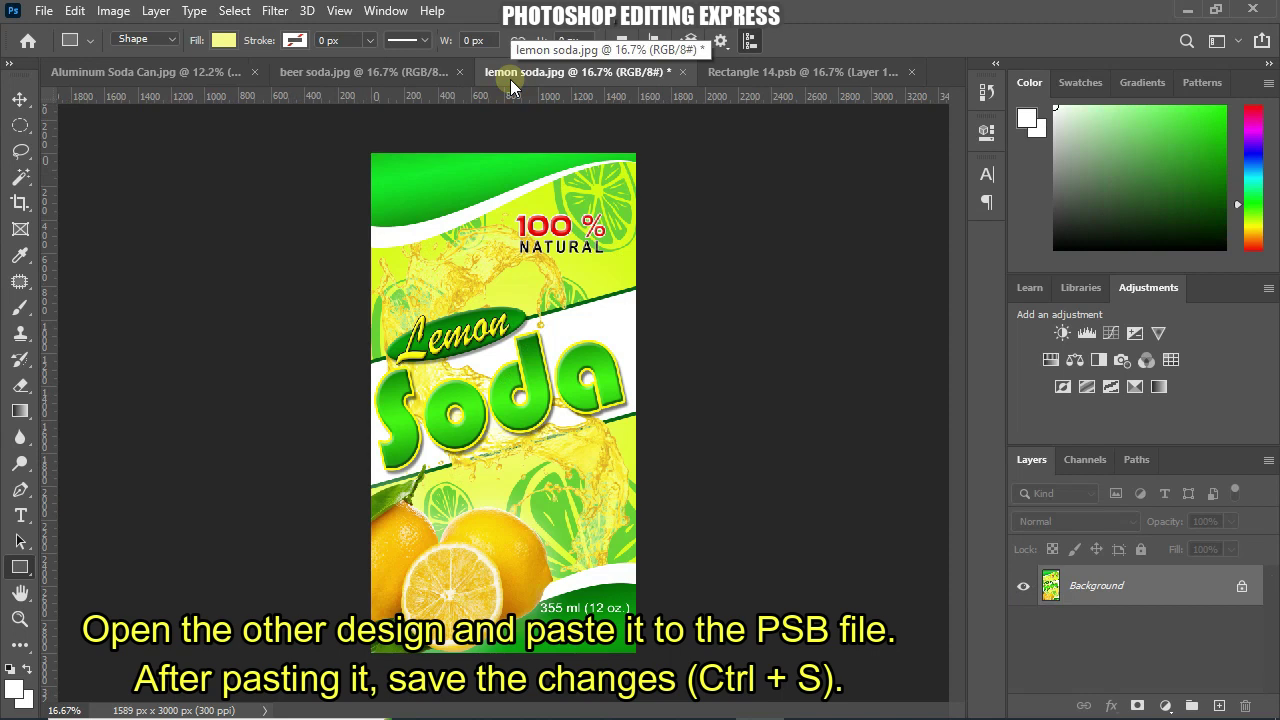
pyautogui.hotkey('ctrl', 'a')
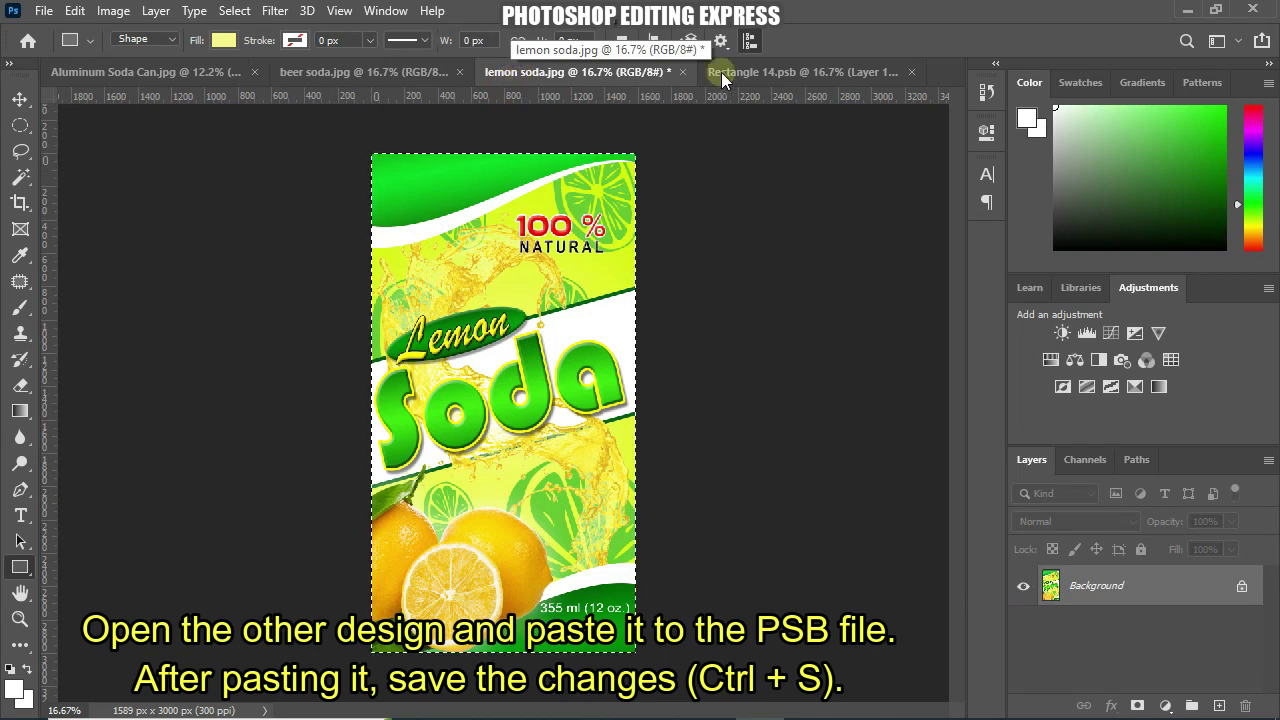
pyautogui.click(721, 72)
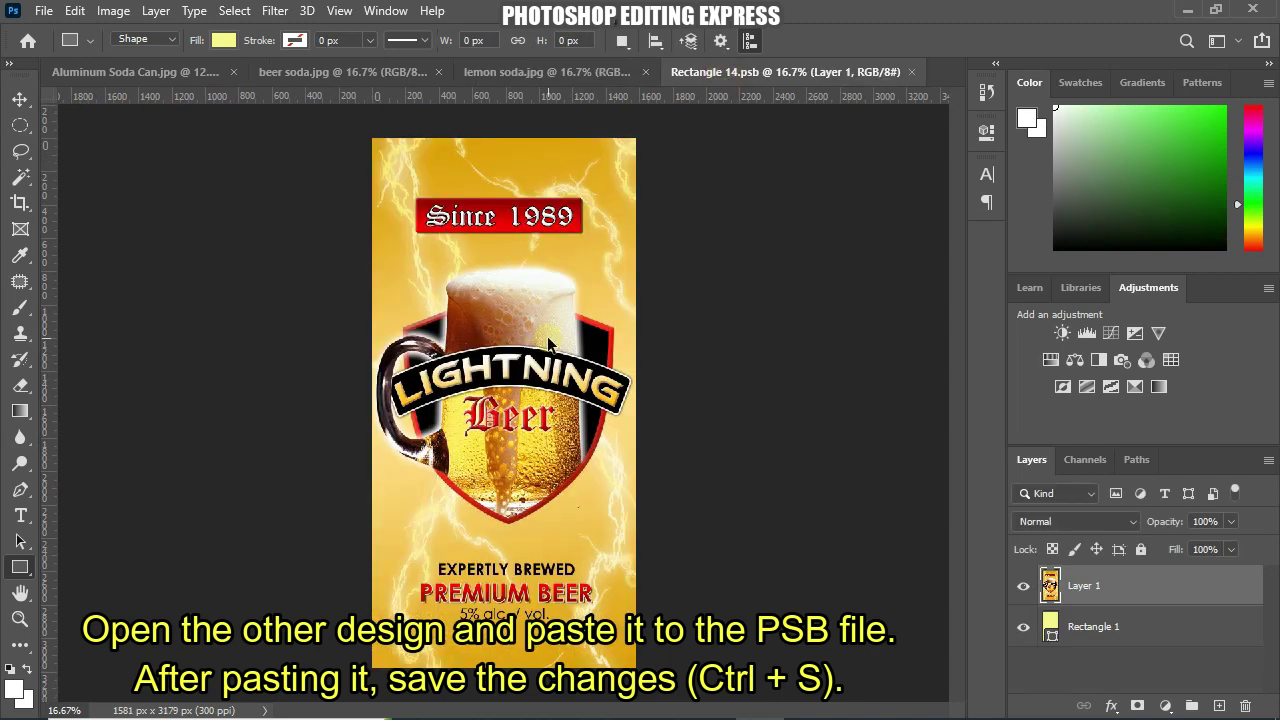
pyautogui.hotkey('ctrl', 'v')
# - Stretch the pasted lemon design to the rectangle's top and bottom edges, then save
pyautogui.hotkey('ctrl', 't')
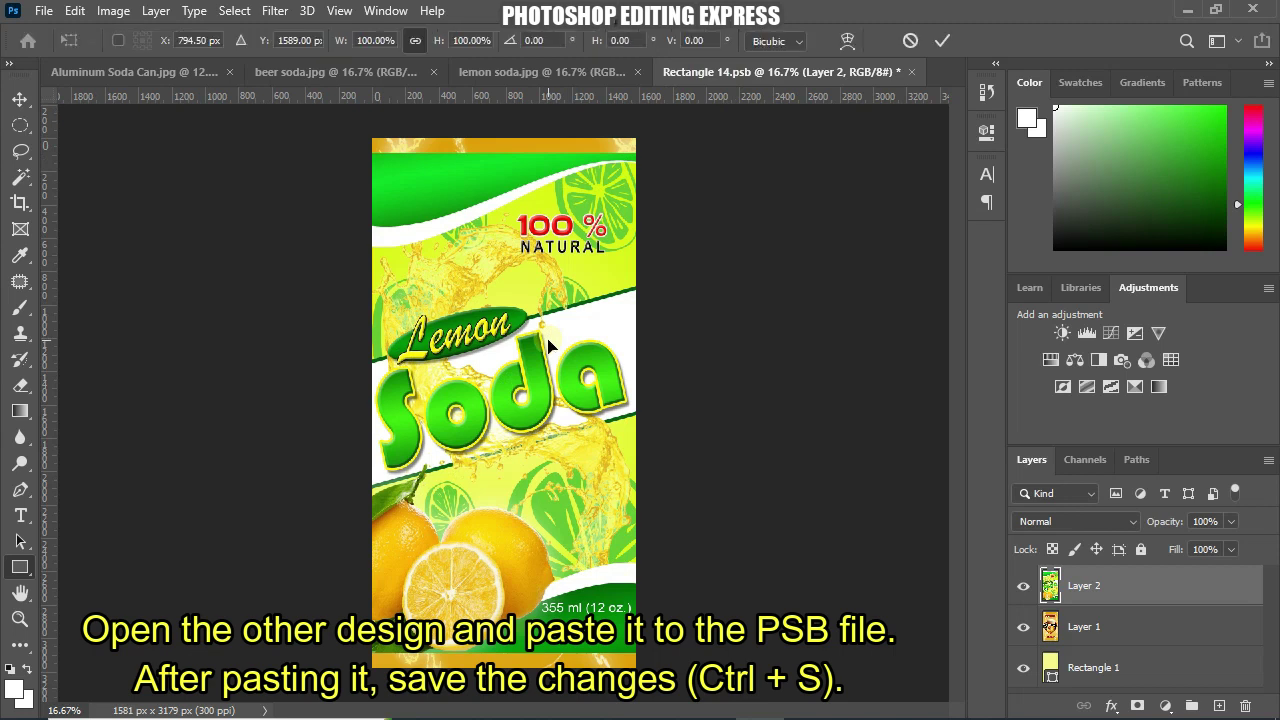
pyautogui.moveTo(507, 141); pyautogui.dragTo(507, 134)
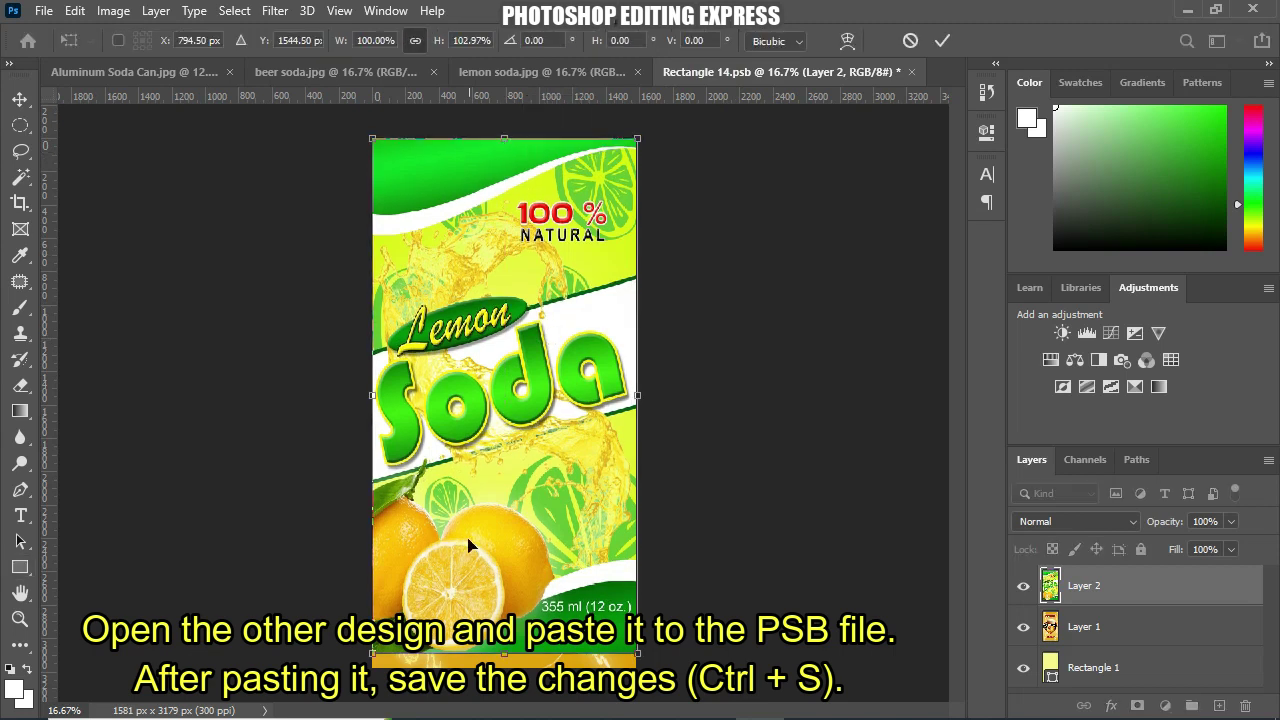
pyautogui.moveTo(507, 652); pyautogui.dragTo(507, 667)
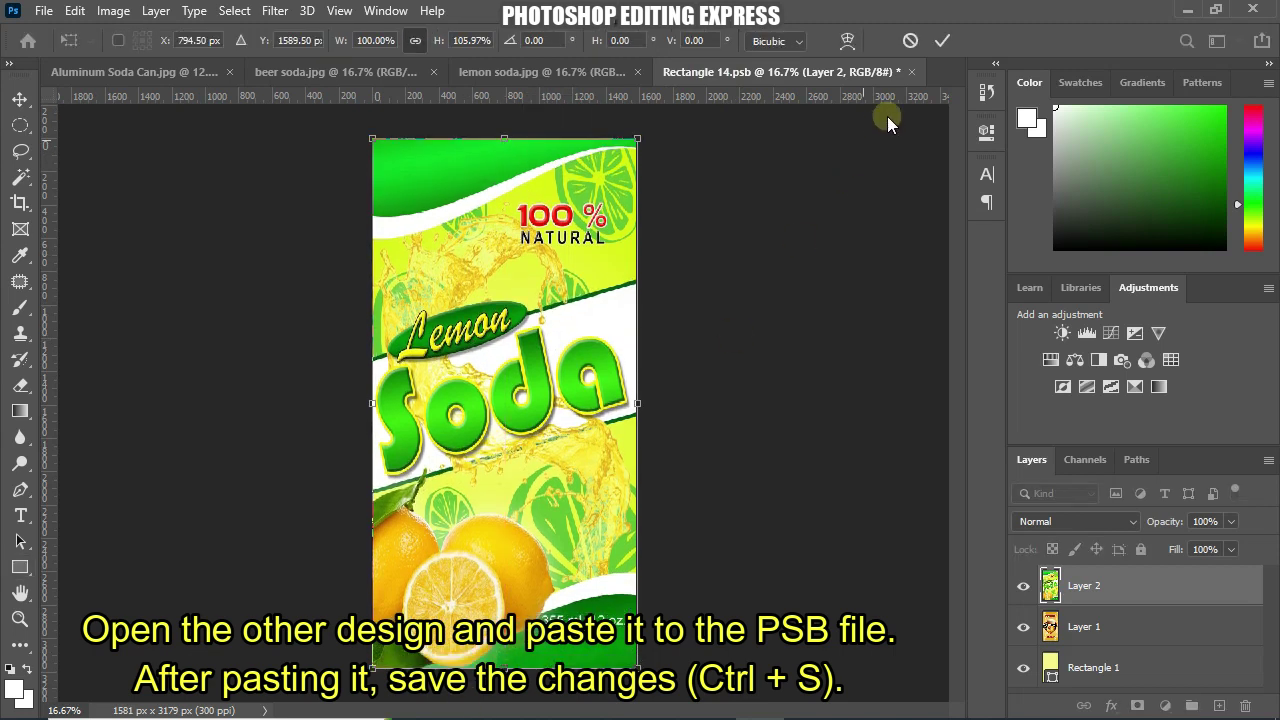
pyautogui.click(943, 41)
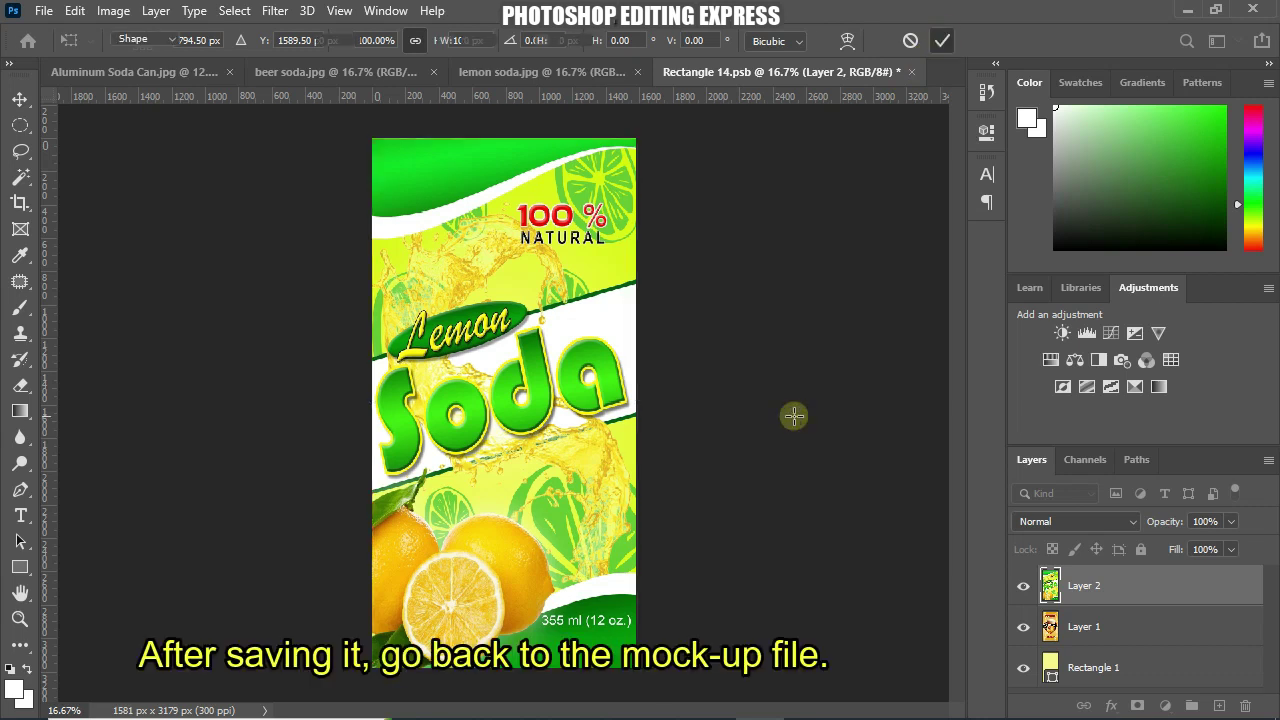
pyautogui.hotkey('ctrl', 's')
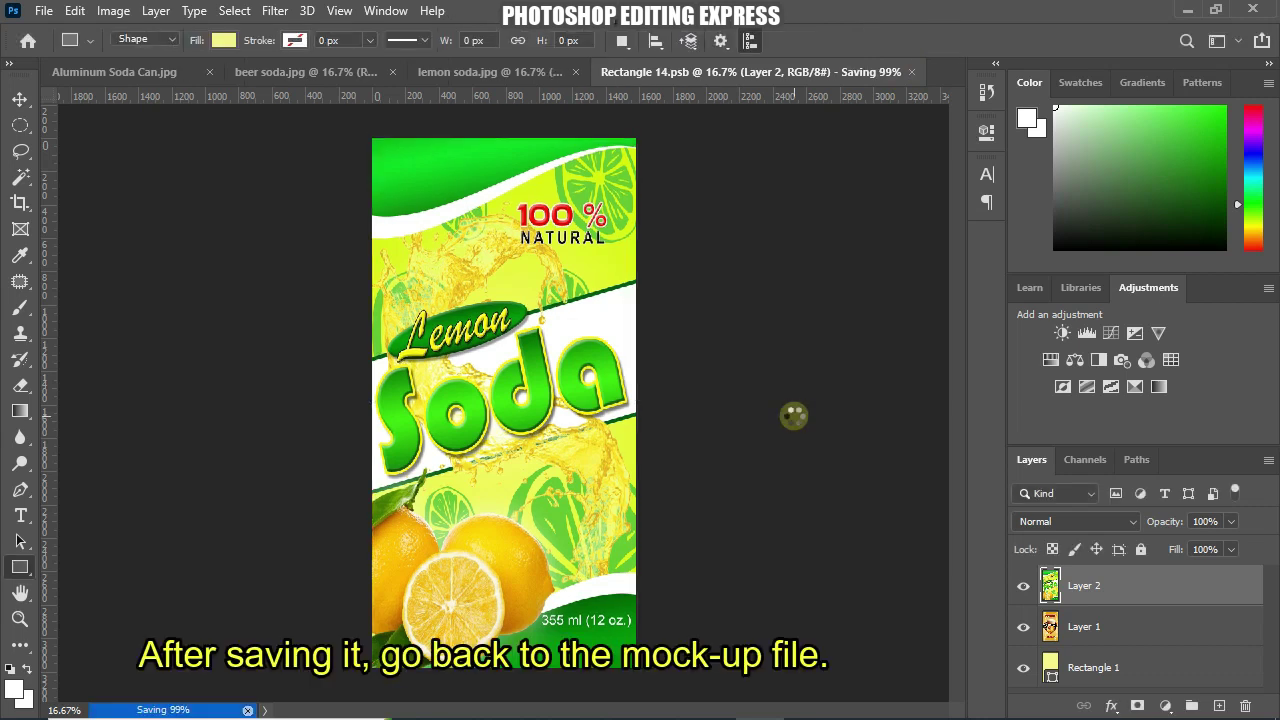
# - Review the lemon can, then hide Layer 2 in Rectangle 14.psb, save, and return to the mock-up
pyautogui.click(136, 73)
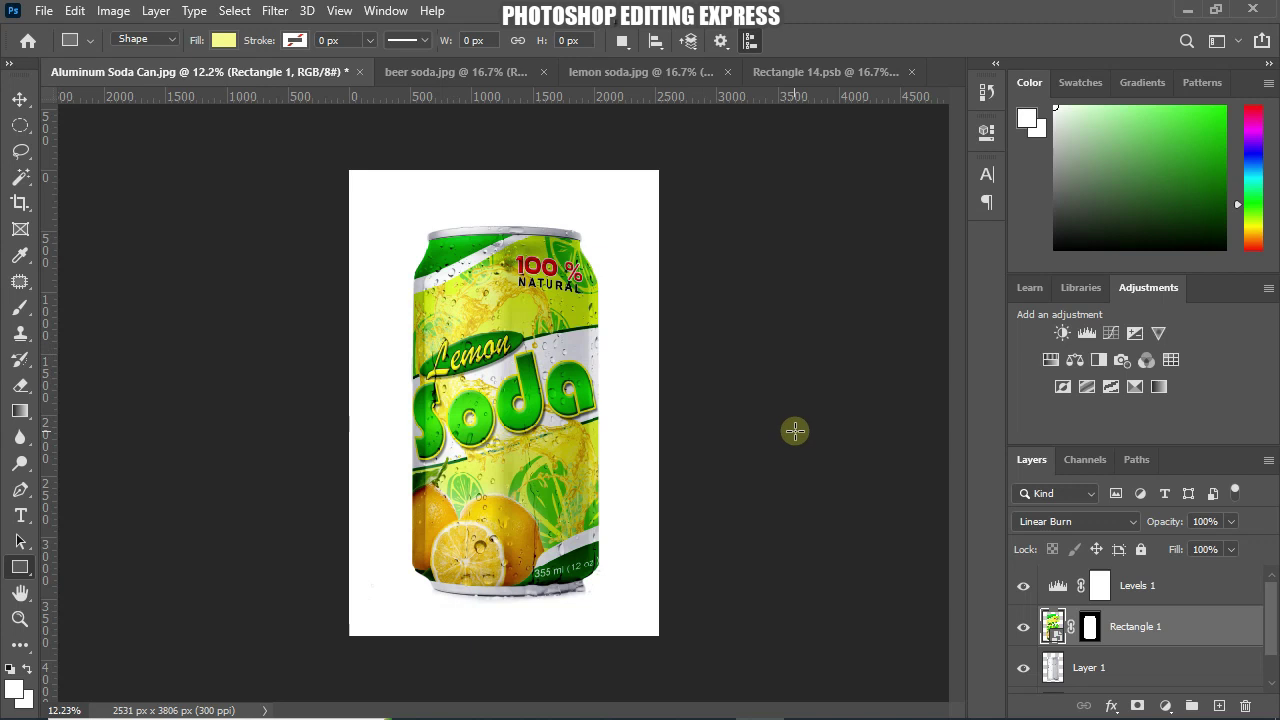
pyautogui.doubleClick(1053, 627)
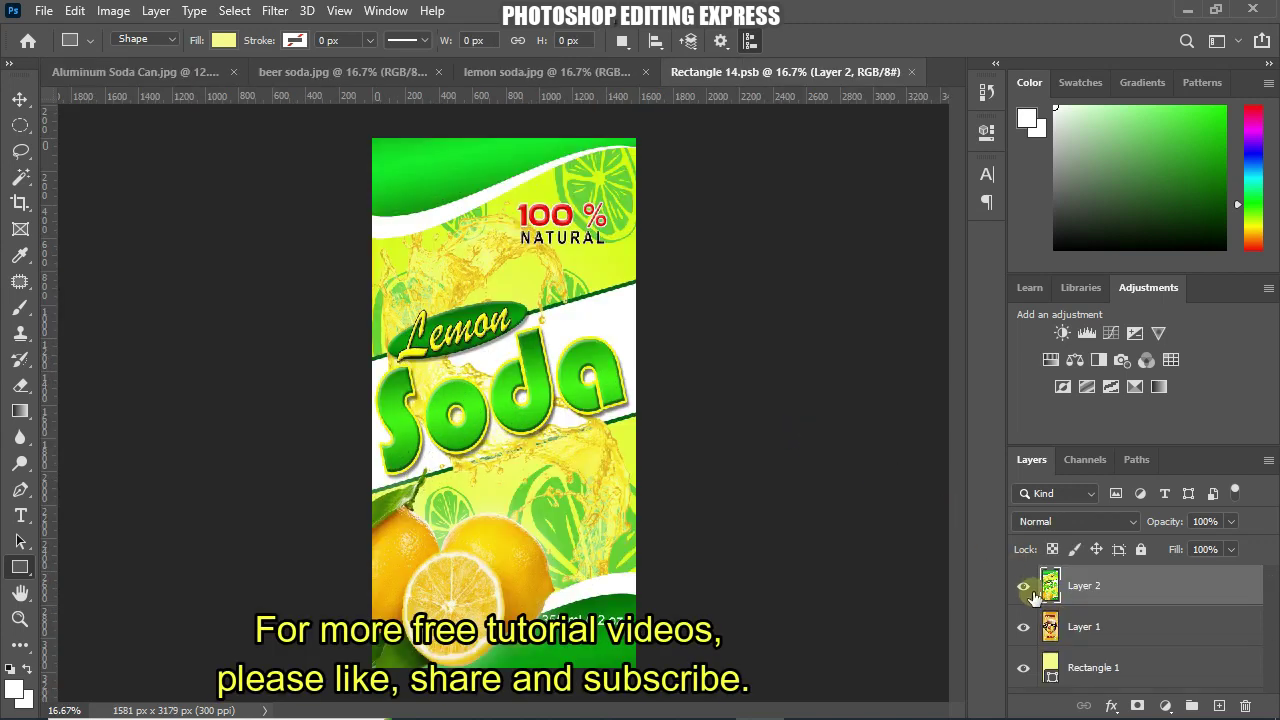
pyautogui.click(1024, 587)
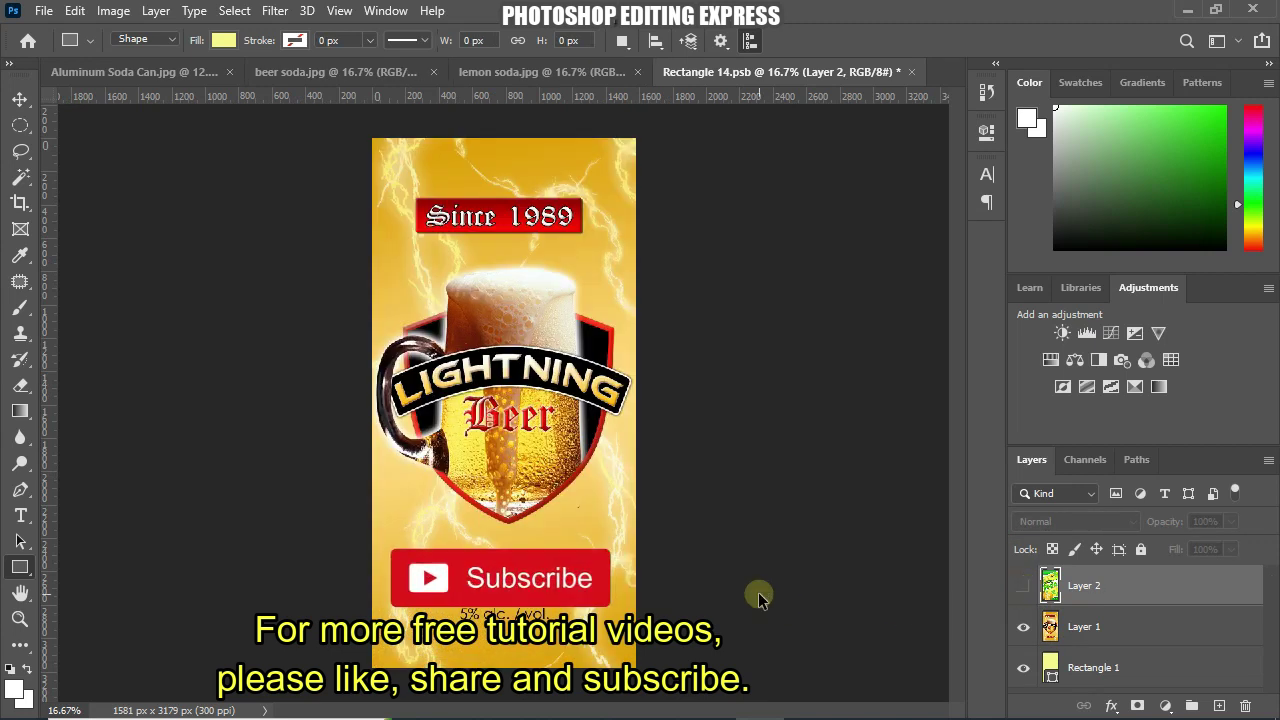
pyautogui.hotkey('ctrl', 's')
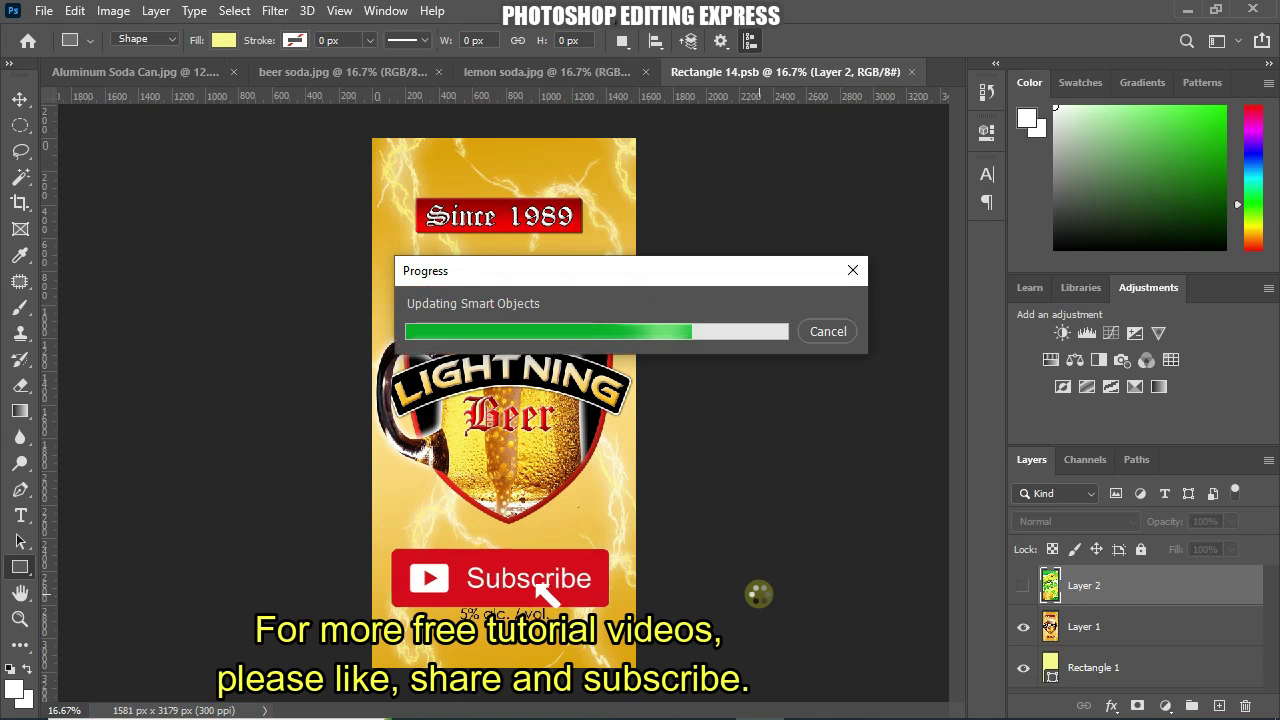
pyautogui.click(109, 81)
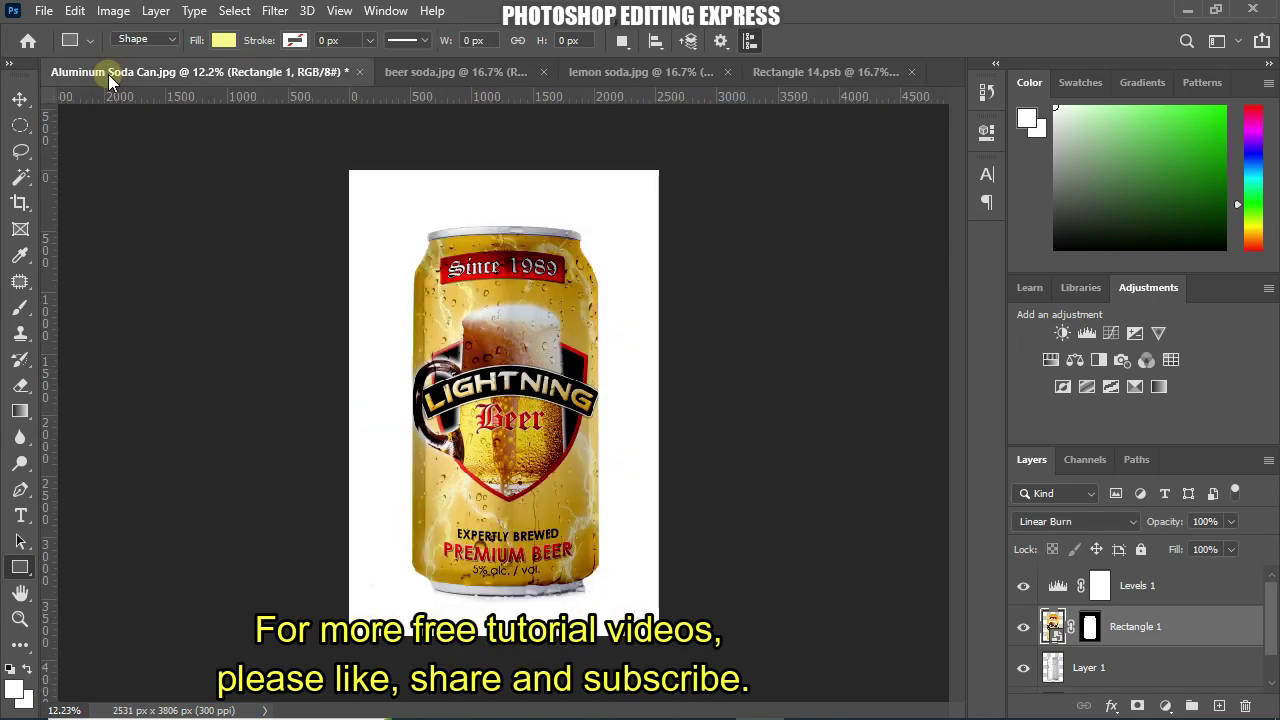